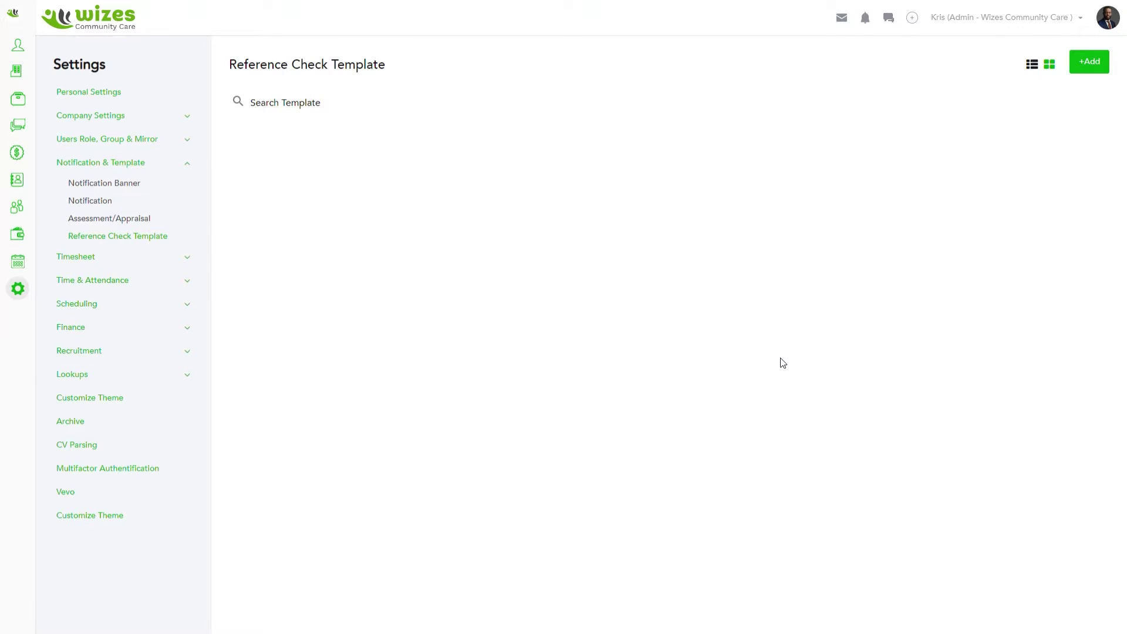
Step: Create a new reference check template named "Reference Check - On Boarding"
click(1087, 65)
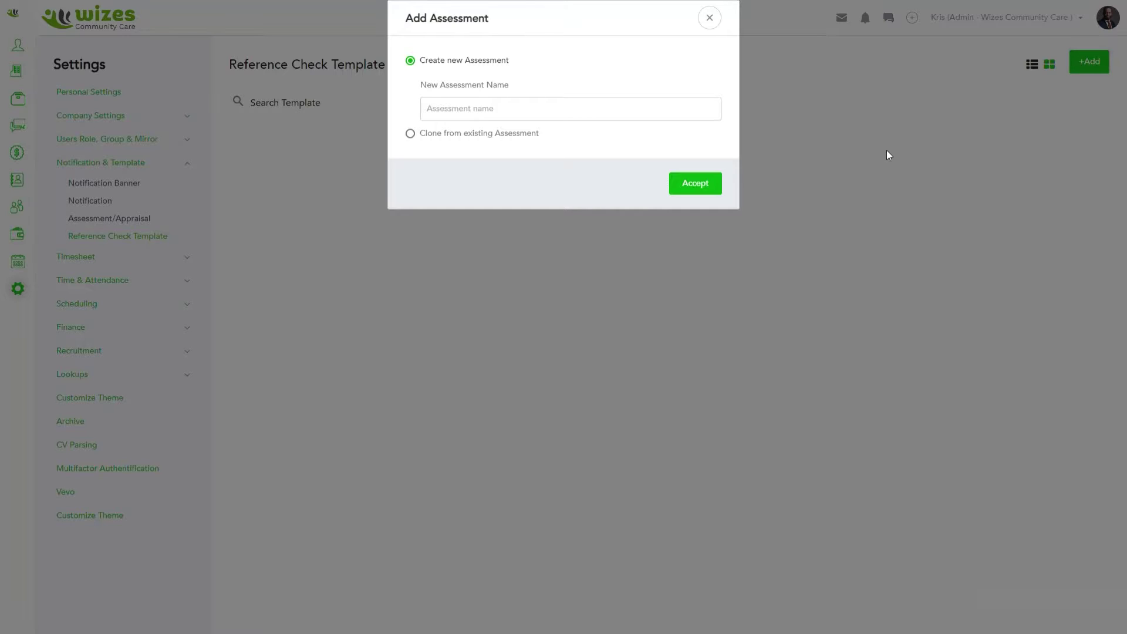
click(564, 105)
text(Reference Check - On Boarding)
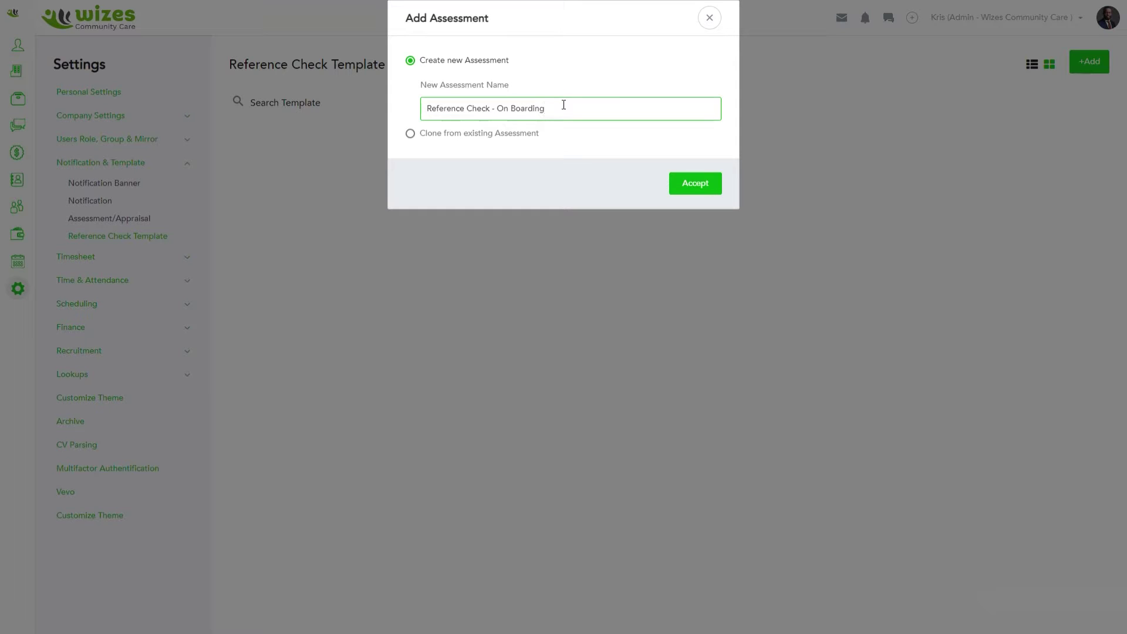
click(697, 187)
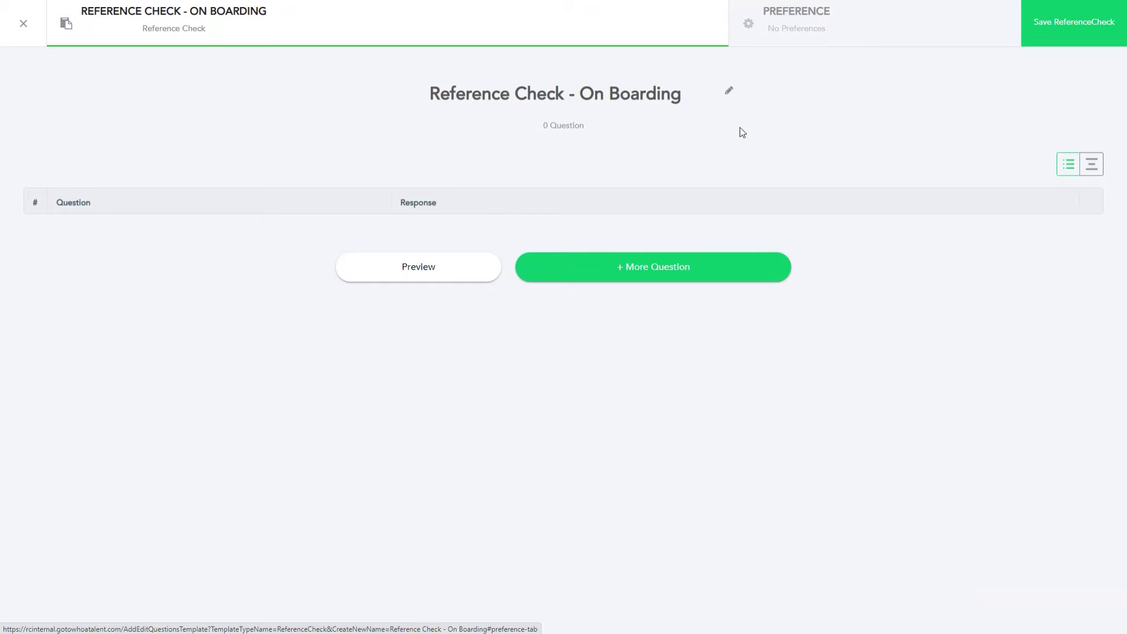
Step: Add the mandatory reference question "Please describe your relationship with {responder:firstname}" with a Text response and save it
click(627, 276)
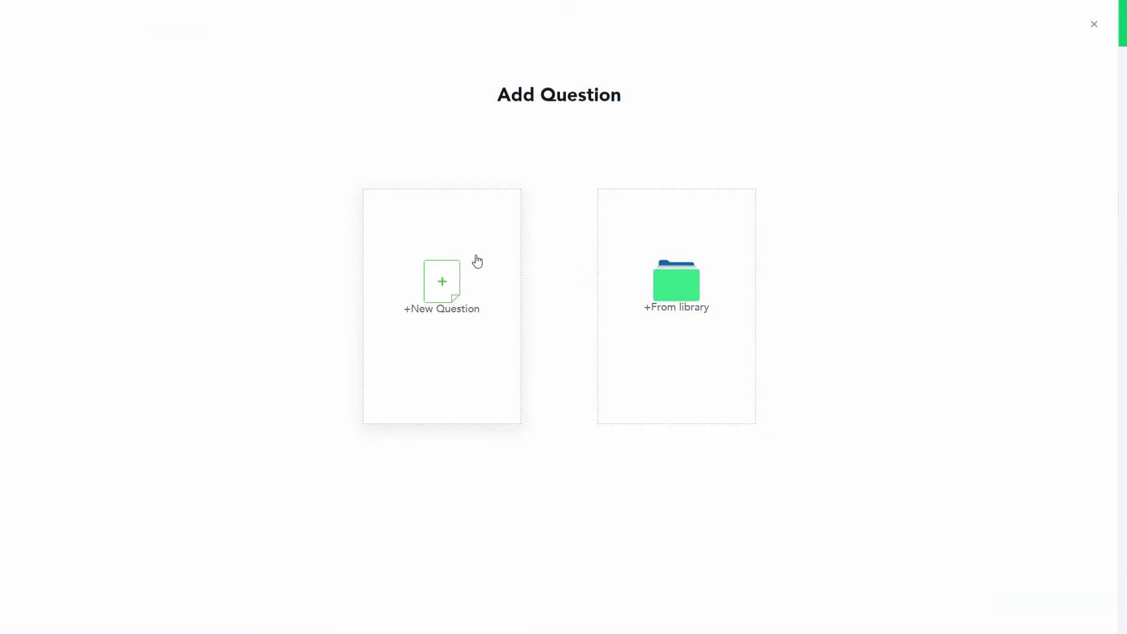
click(443, 286)
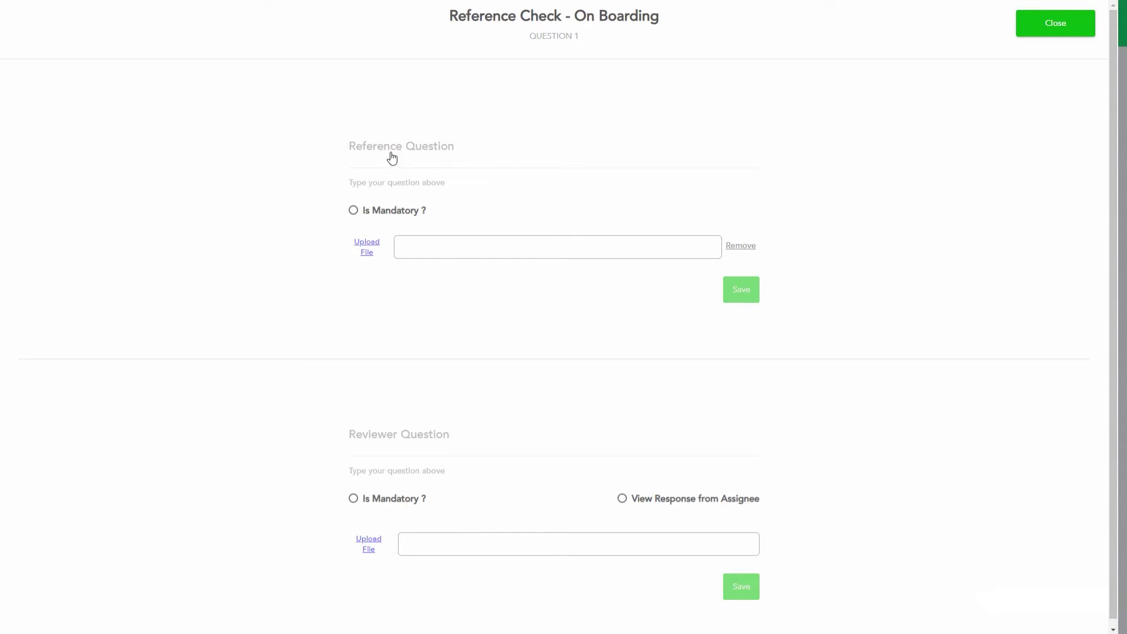
click(353, 210)
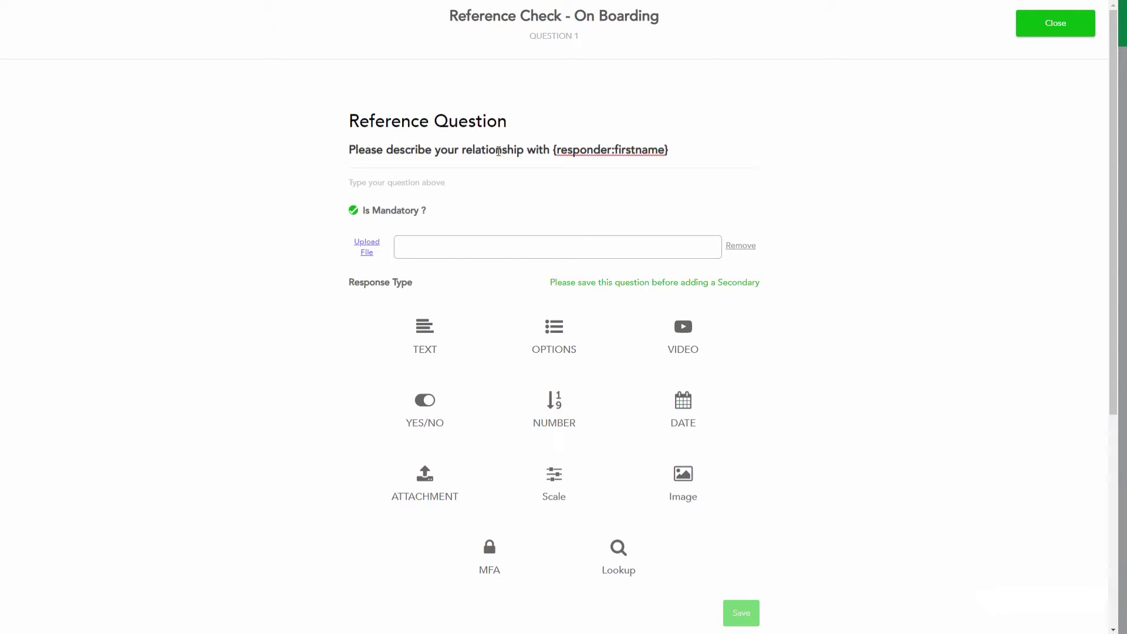
click(679, 149)
drag(678, 148, 554, 154)
click(125, 201)
click(430, 334)
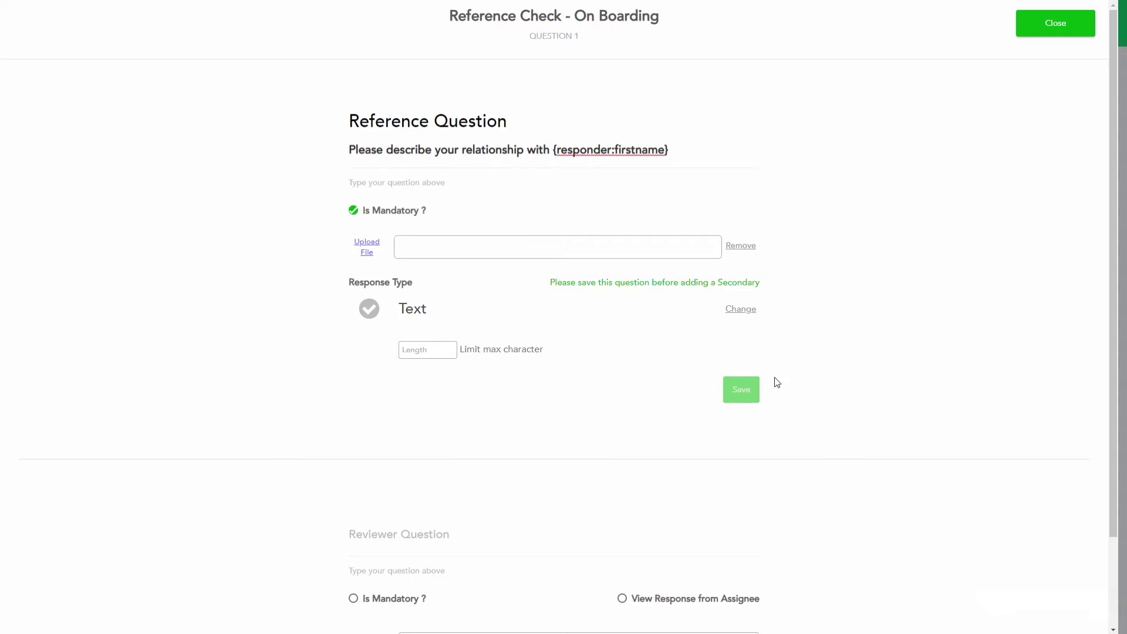
click(739, 393)
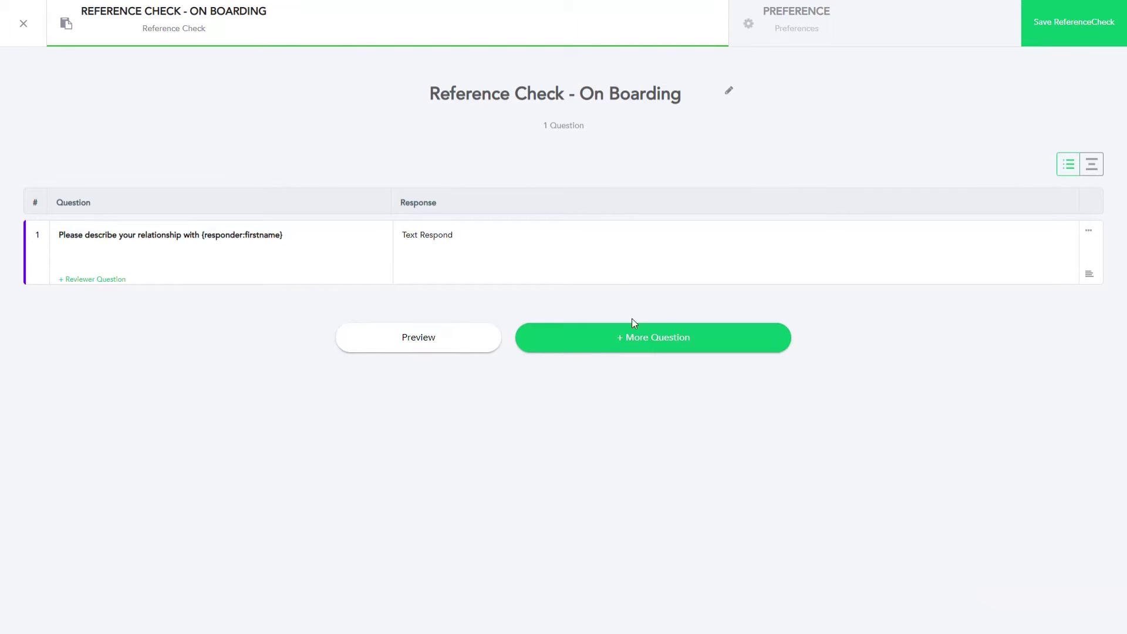
Step: Add the mandatory reference question "Can you please describe the nature of the work performed by {responder:firstname}" with a Text response and save it
click(651, 344)
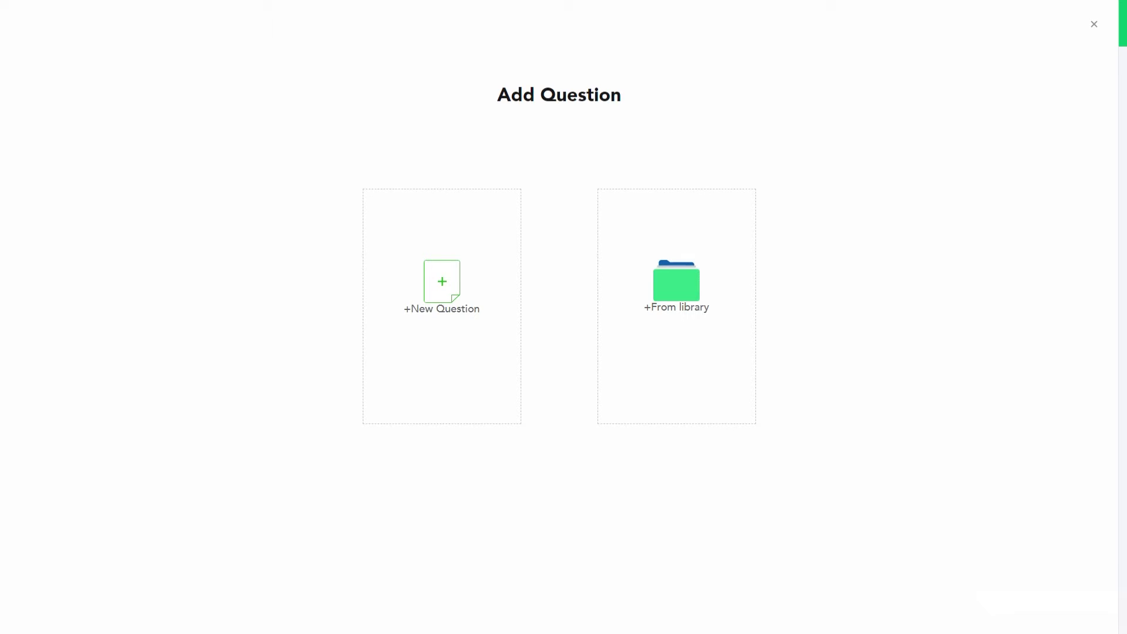
click(458, 290)
click(395, 169)
text(Can you please describe the nature of the work performed by {responder:firstname})
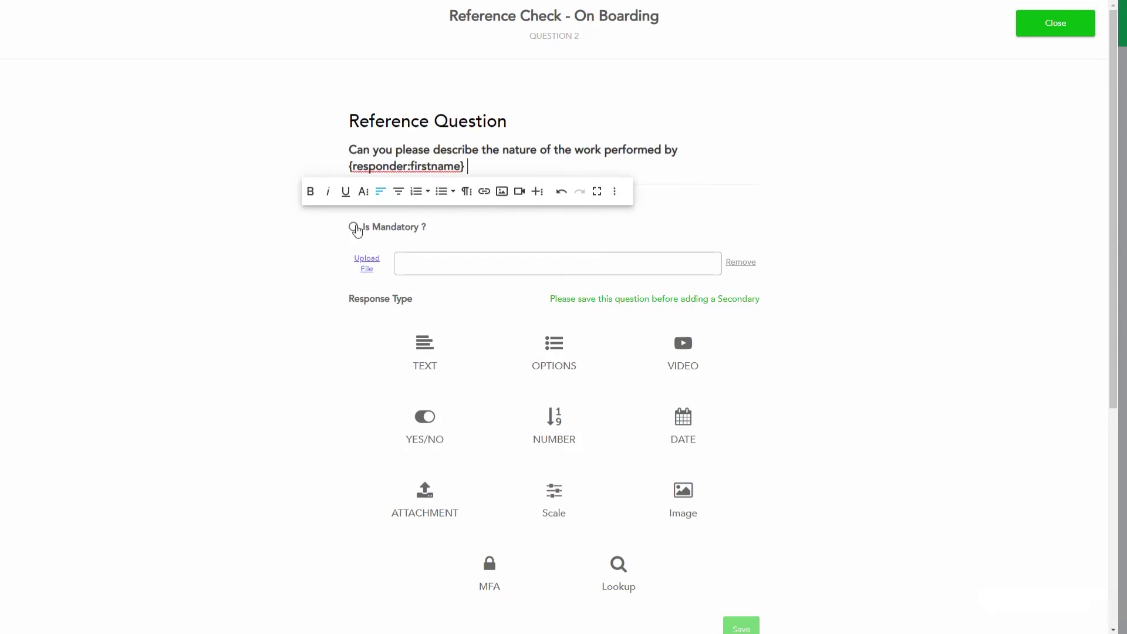
click(353, 228)
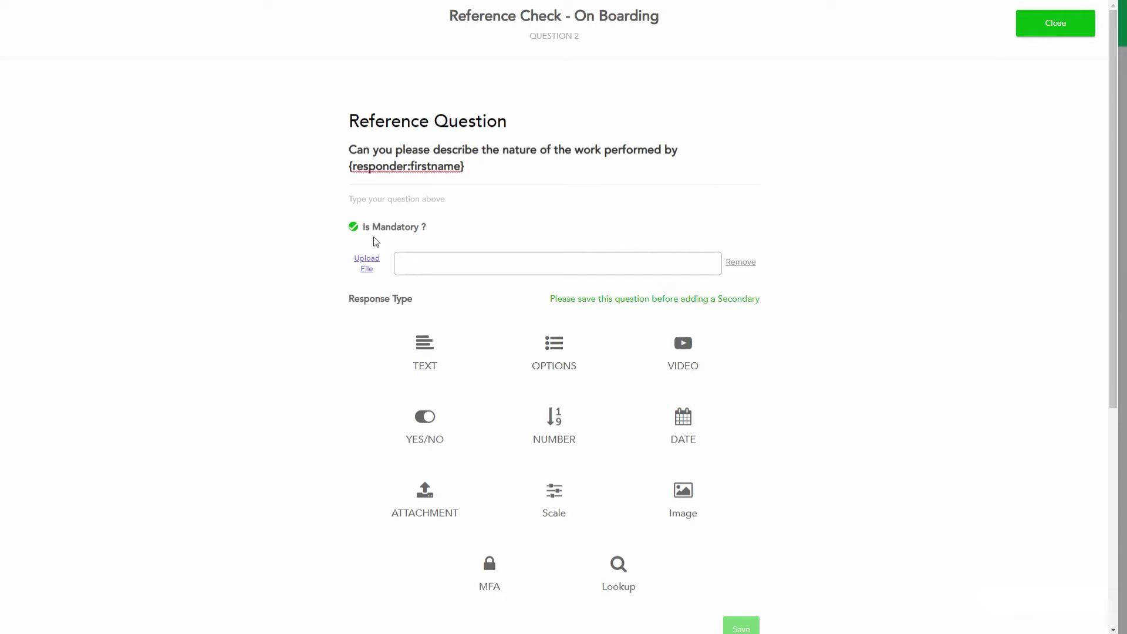
click(418, 339)
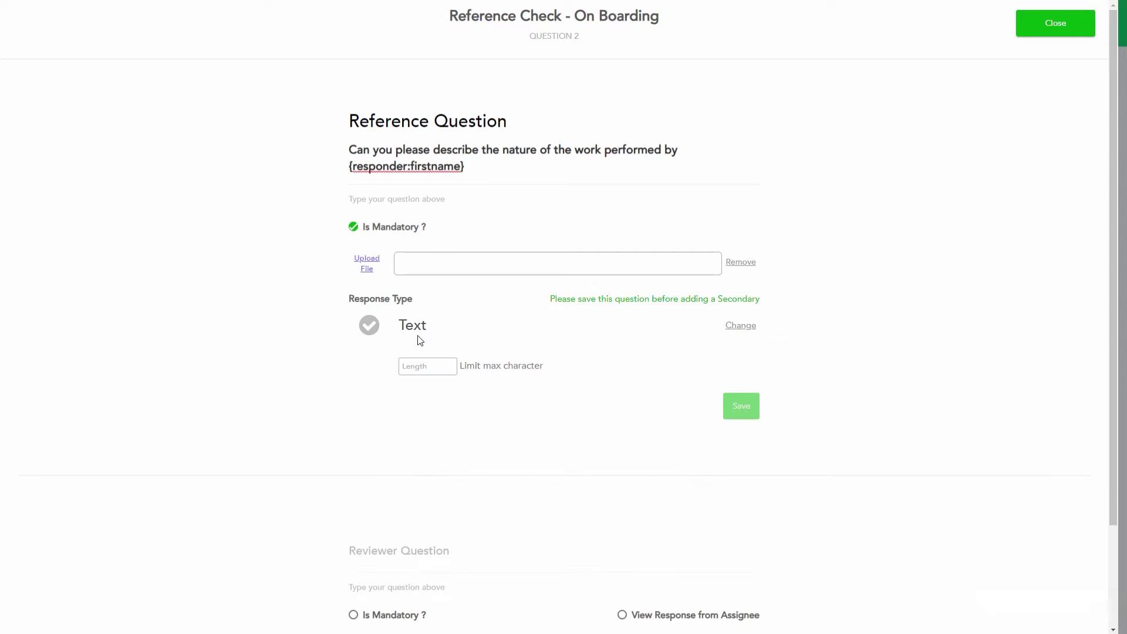
click(745, 403)
click(1057, 28)
Step: Create a mandatory reference question "Did {responder:firstname} terminate employment voluntarily?" with a Yes/No response
click(583, 421)
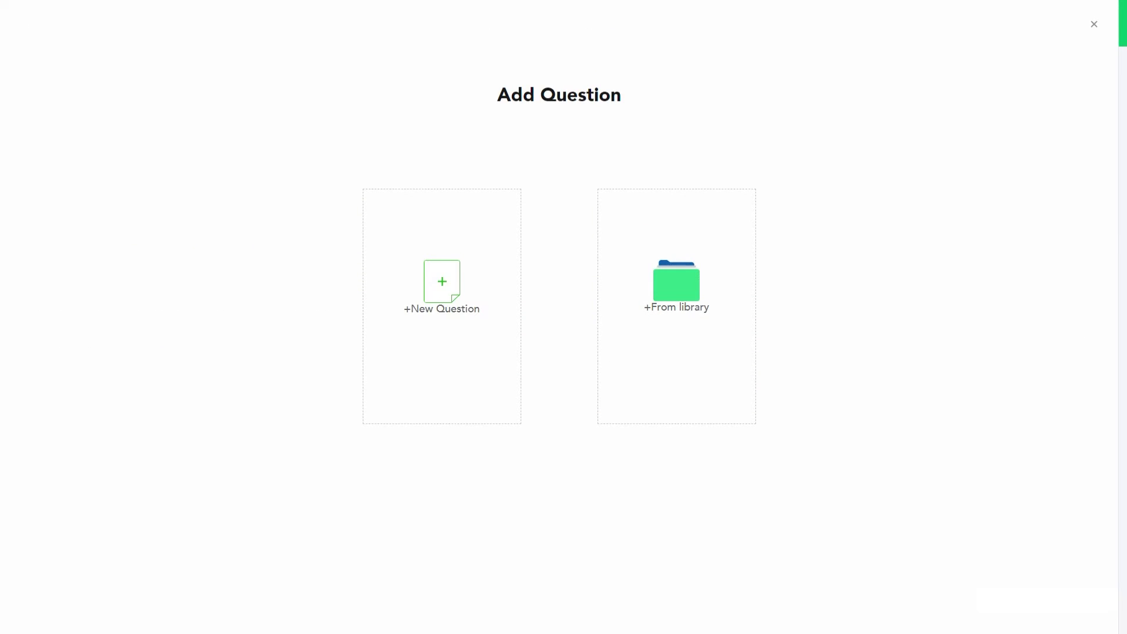
click(455, 290)
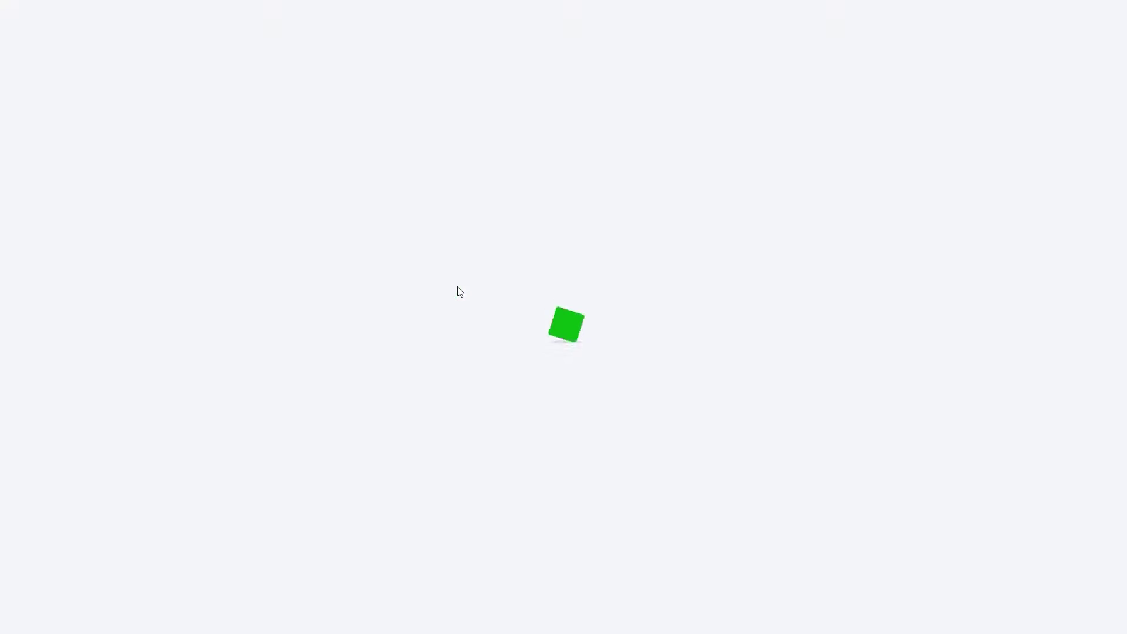
click(395, 164)
text(Did {responder:firstname} terminate employment voluntarily?)
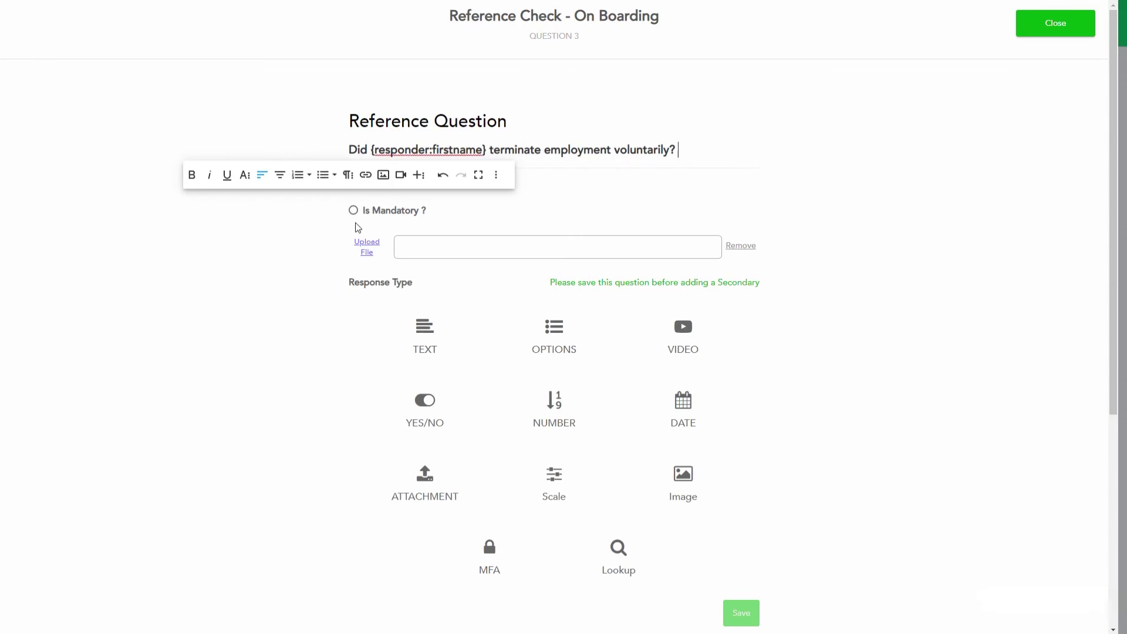
click(353, 210)
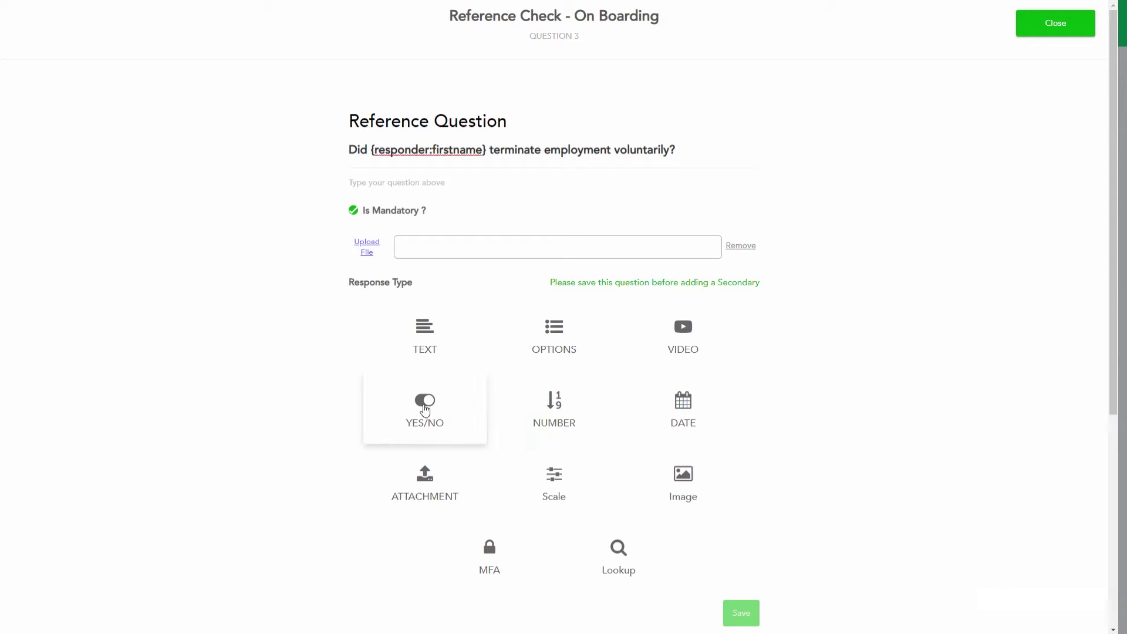
click(423, 403)
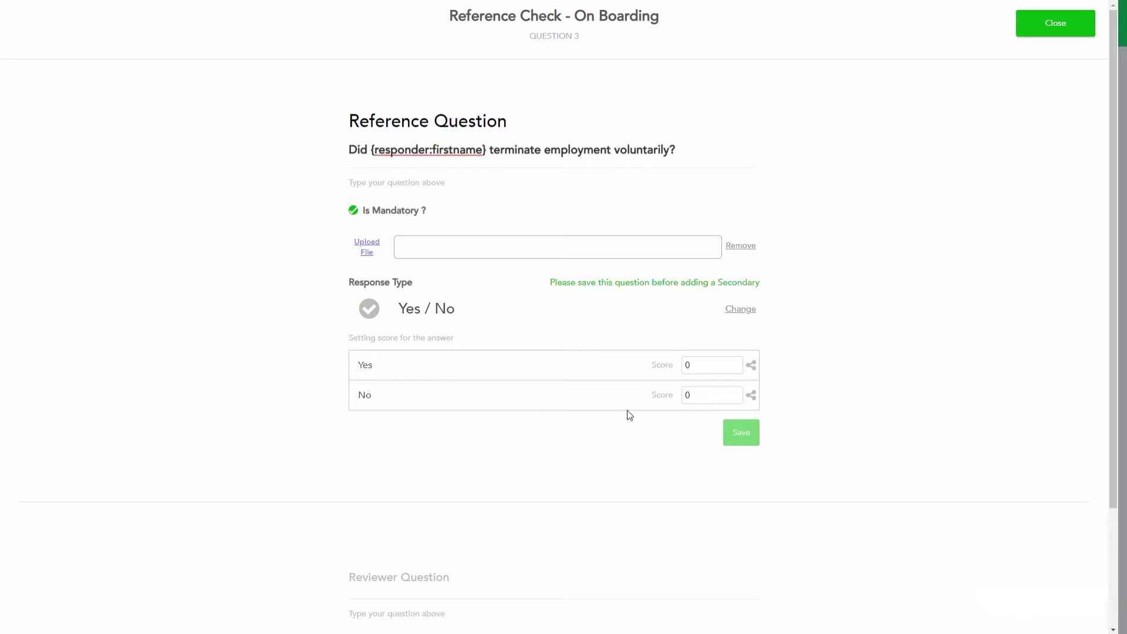
Step: Set the No answer of the voluntary termination question to lead to secondary questions
click(752, 397)
click(402, 54)
click(706, 235)
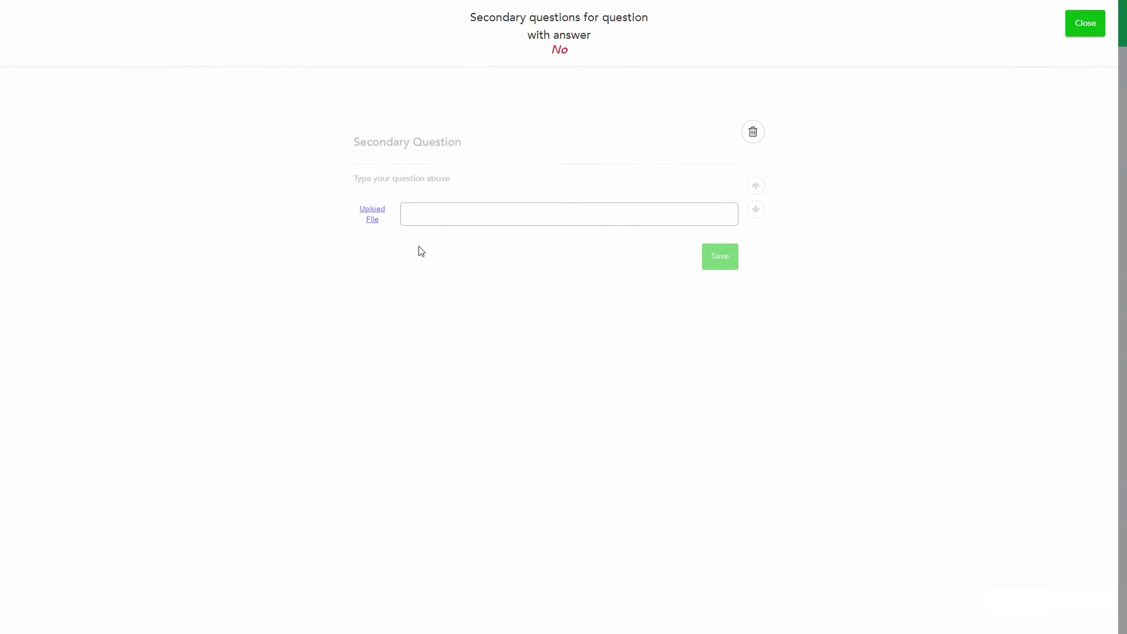
Step: Save a bold secondary question "Please provide details." with a Text response, and save the voluntary termination question
click(393, 150)
text(Please )
text(provide)
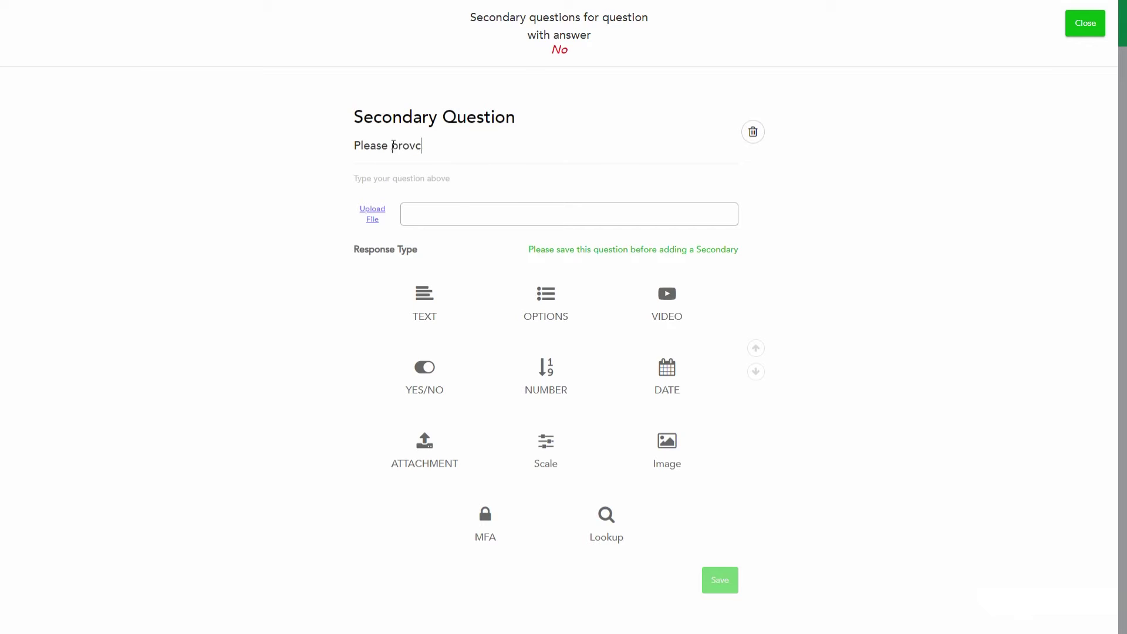
text( details.)
key(ctrl+a)
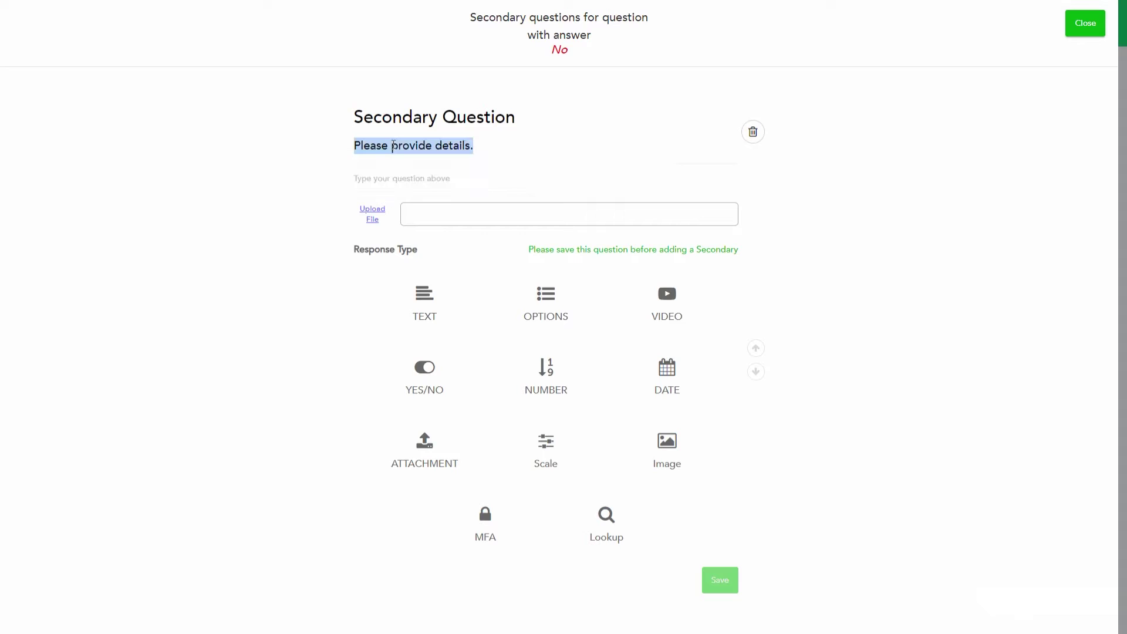
key(ctrl+b)
click(433, 311)
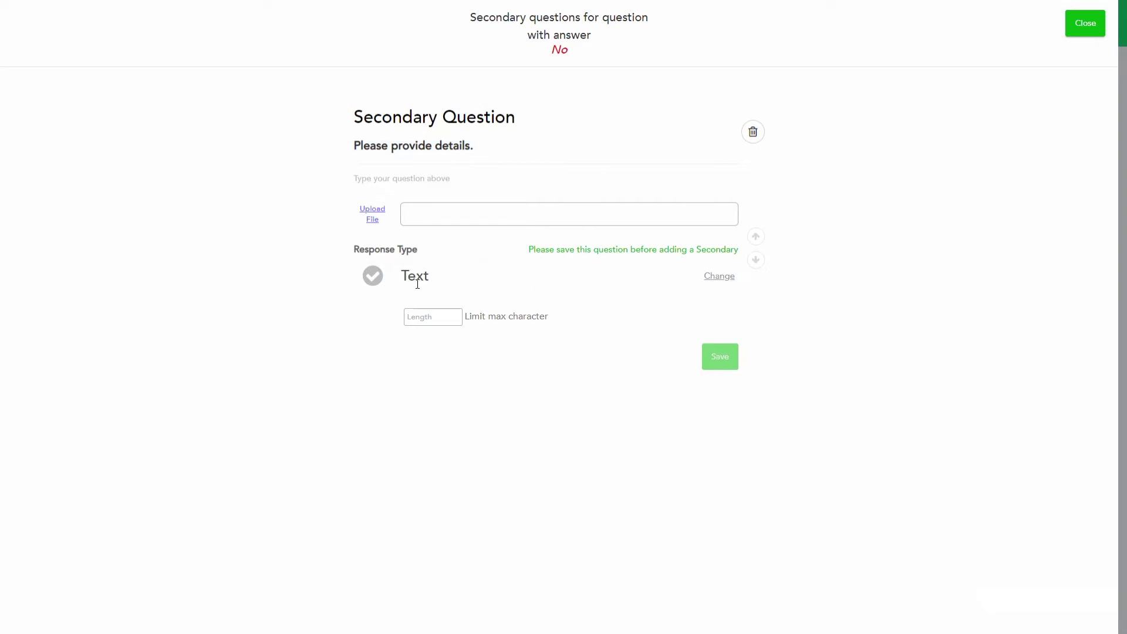
click(719, 358)
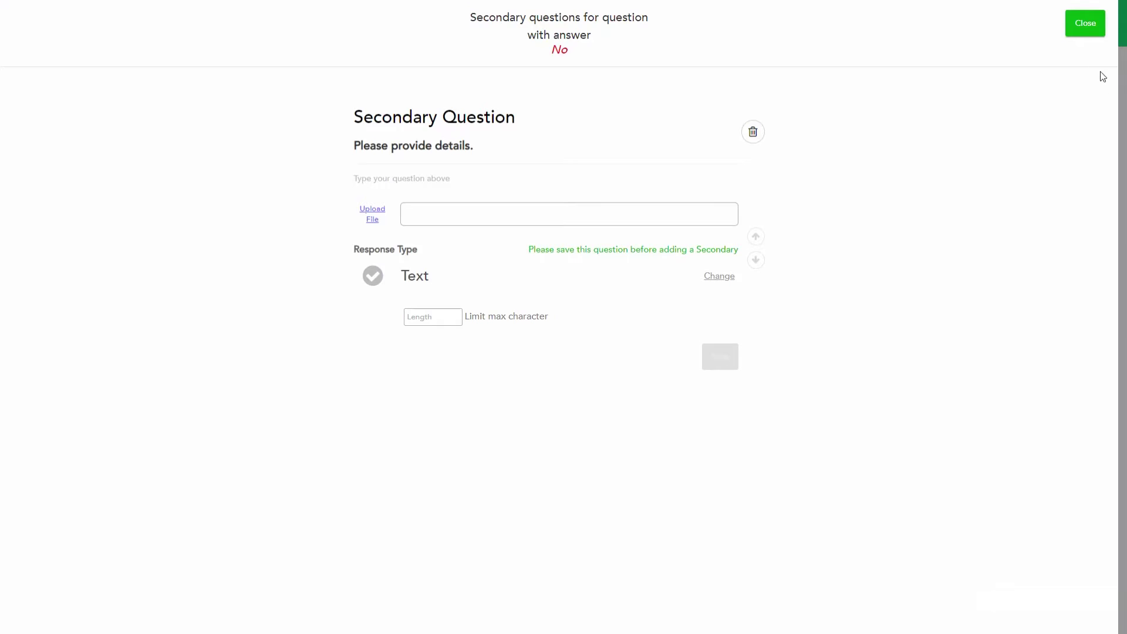
click(1086, 25)
click(734, 444)
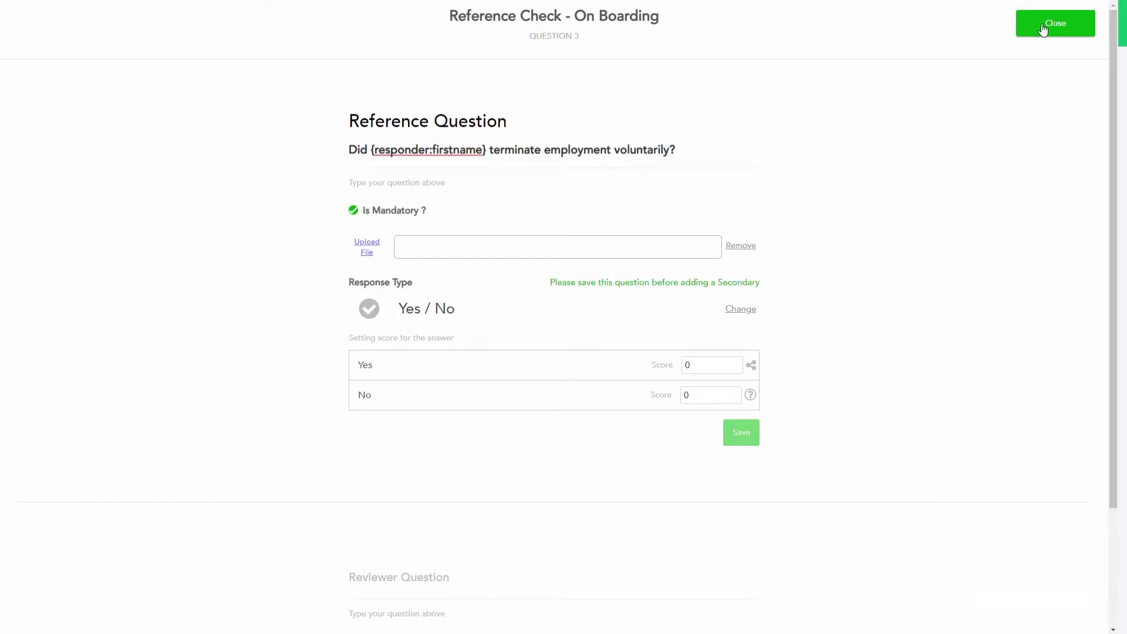
click(1044, 28)
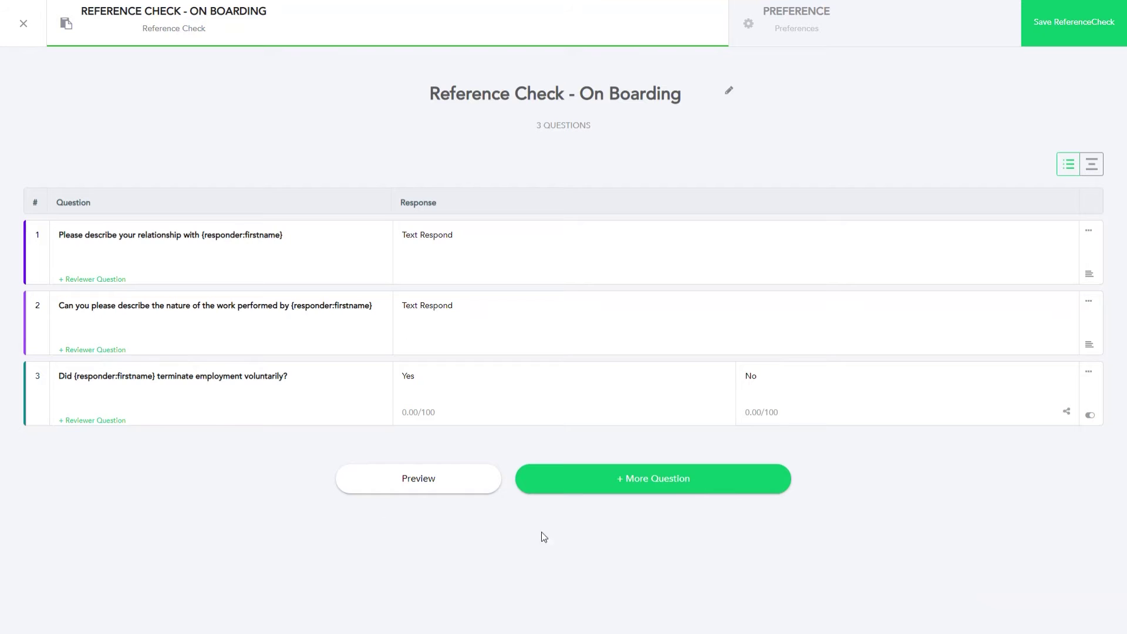
Step: Create a mandatory reference question "Would you rehire {responder:firstname}?" with a Yes/No response
click(589, 479)
click(443, 294)
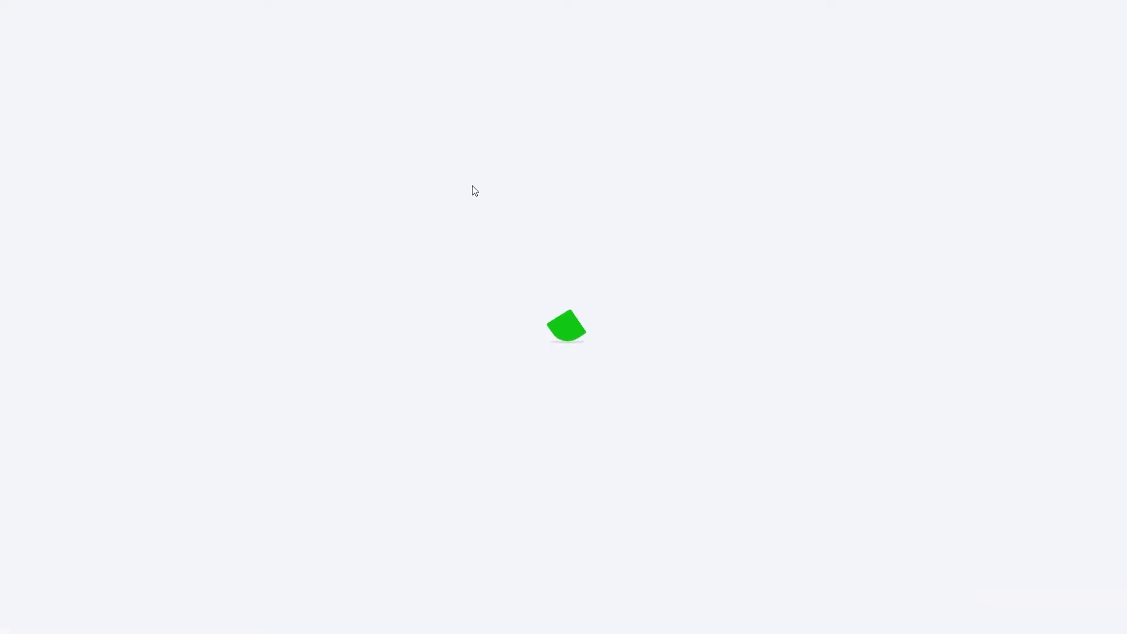
click(417, 151)
text(Would you rehire {responder:firstname}?)
click(360, 211)
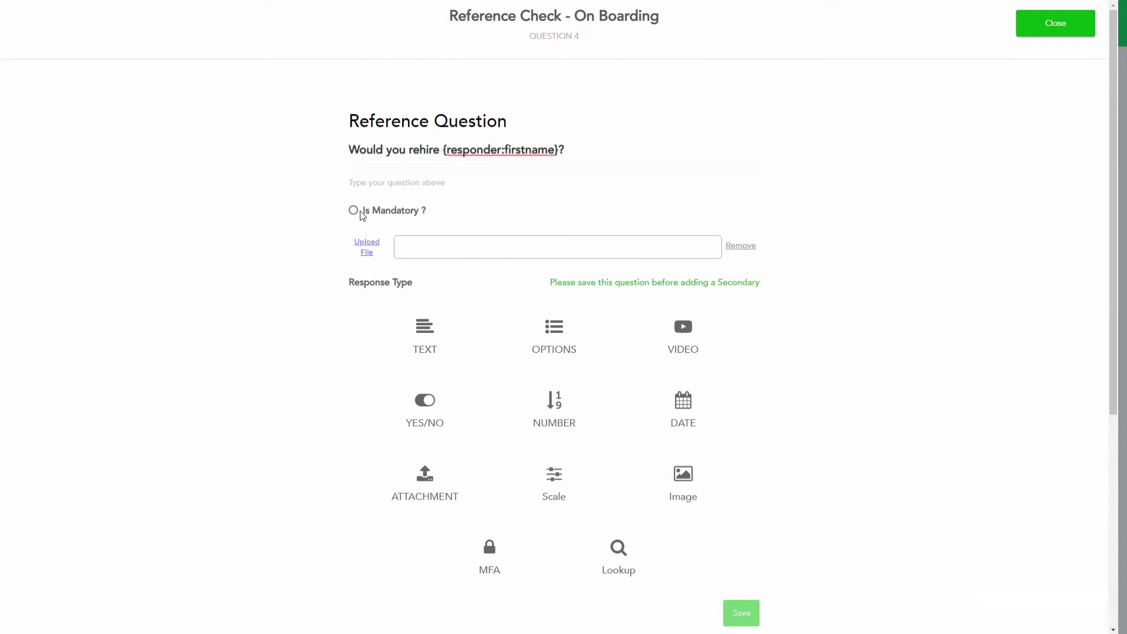
click(423, 411)
click(743, 439)
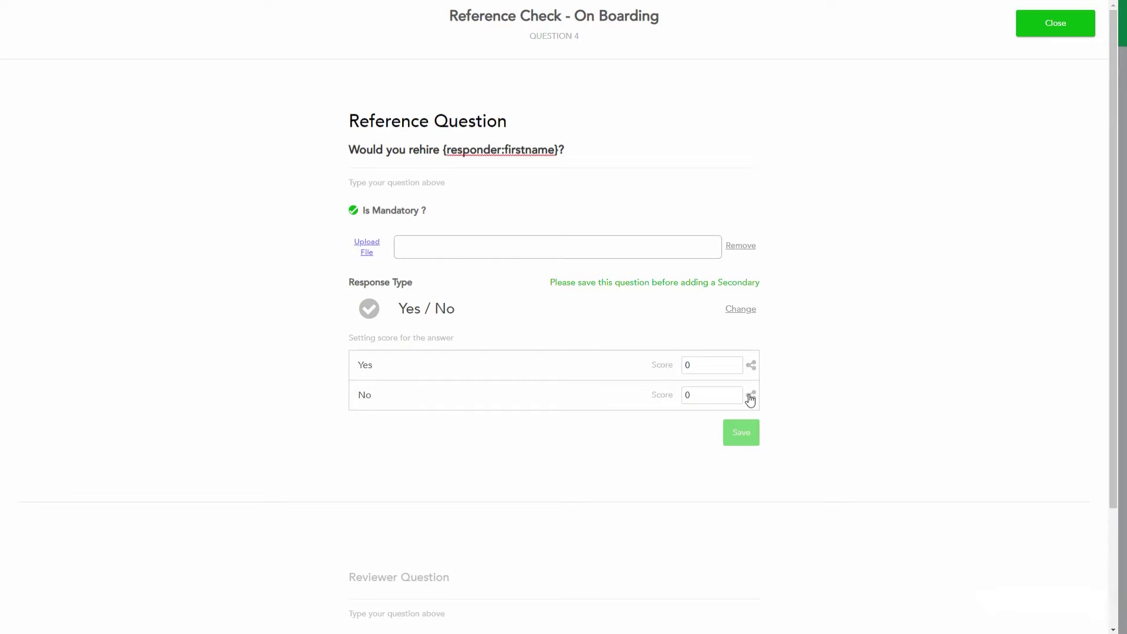
Step: Set the No answer of the rehire question to lead to secondary questions
click(751, 398)
click(401, 82)
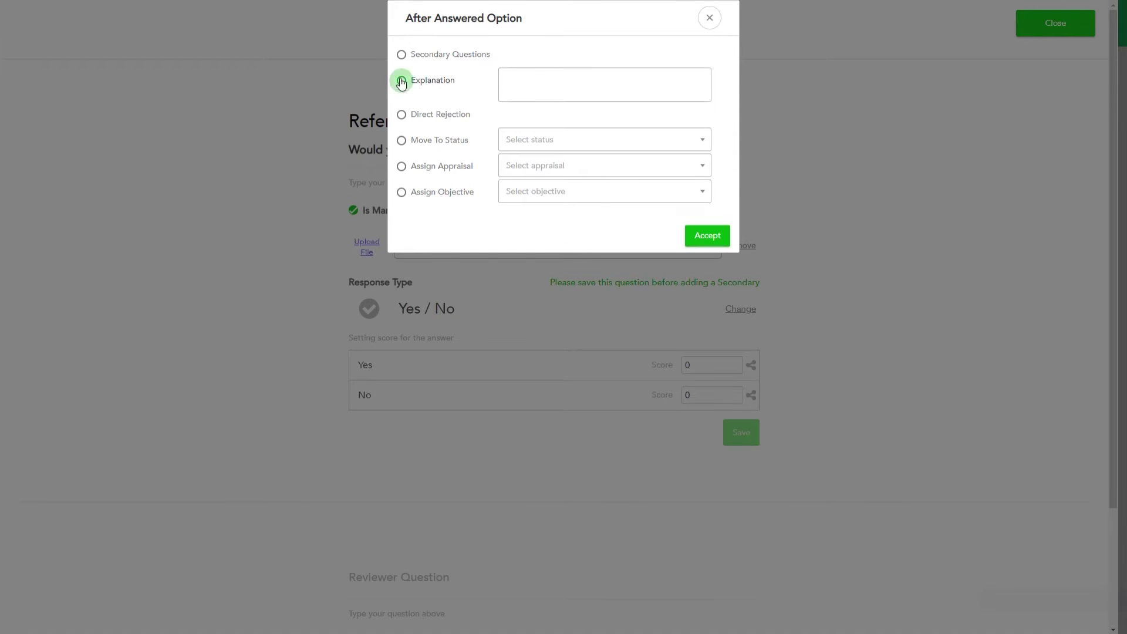
click(402, 54)
click(700, 238)
Step: Save a bold secondary question "Please provide details." with a Text response for the rehire question, and return to the question list
click(417, 149)
text(Please provide details.)
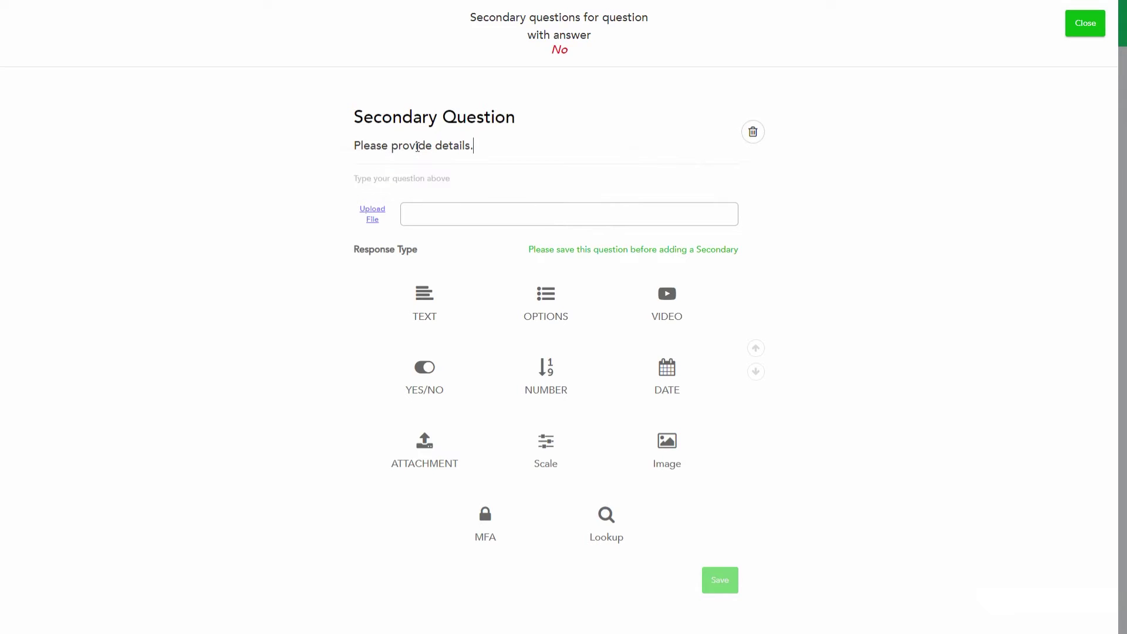
key(ctrl+a)
key(ctrl+b)
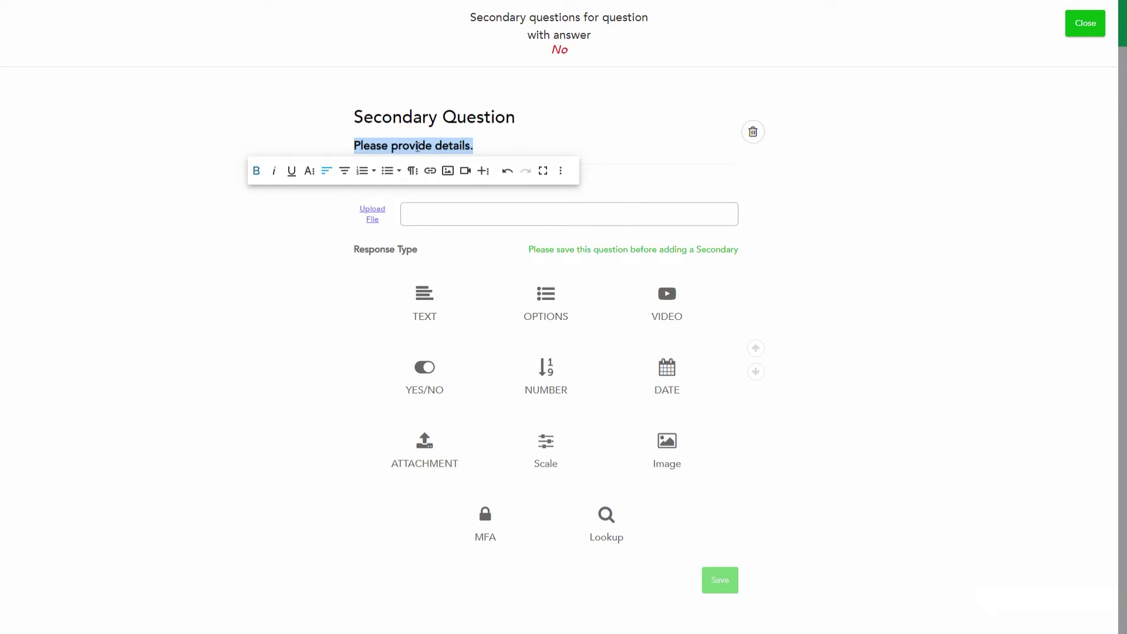
click(417, 302)
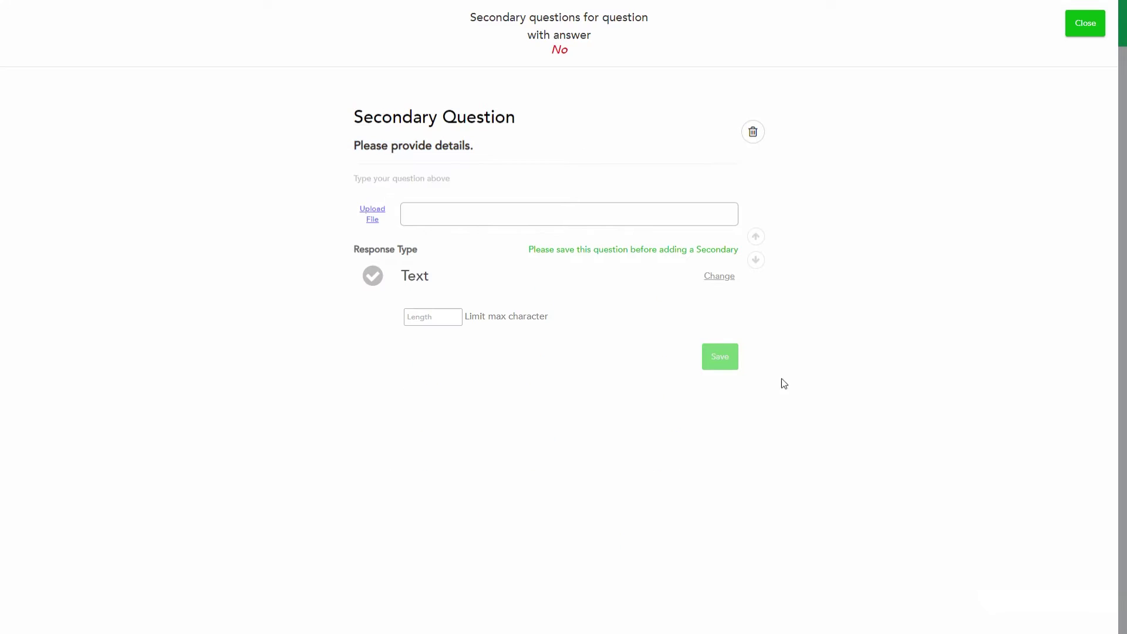
click(721, 359)
click(1096, 30)
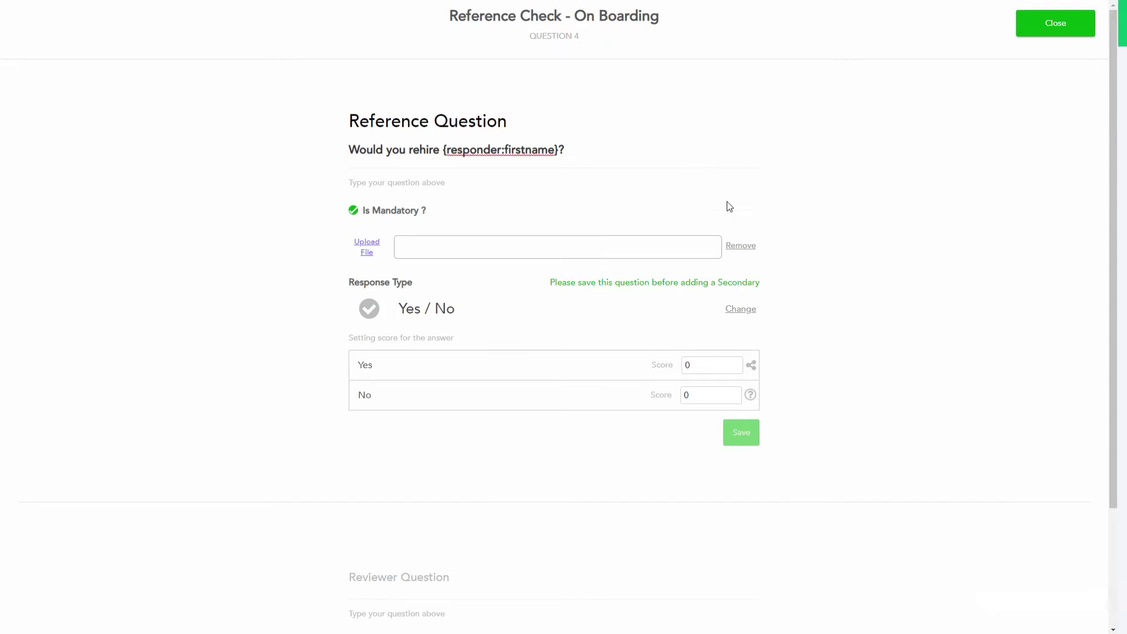
click(1069, 26)
click(1067, 28)
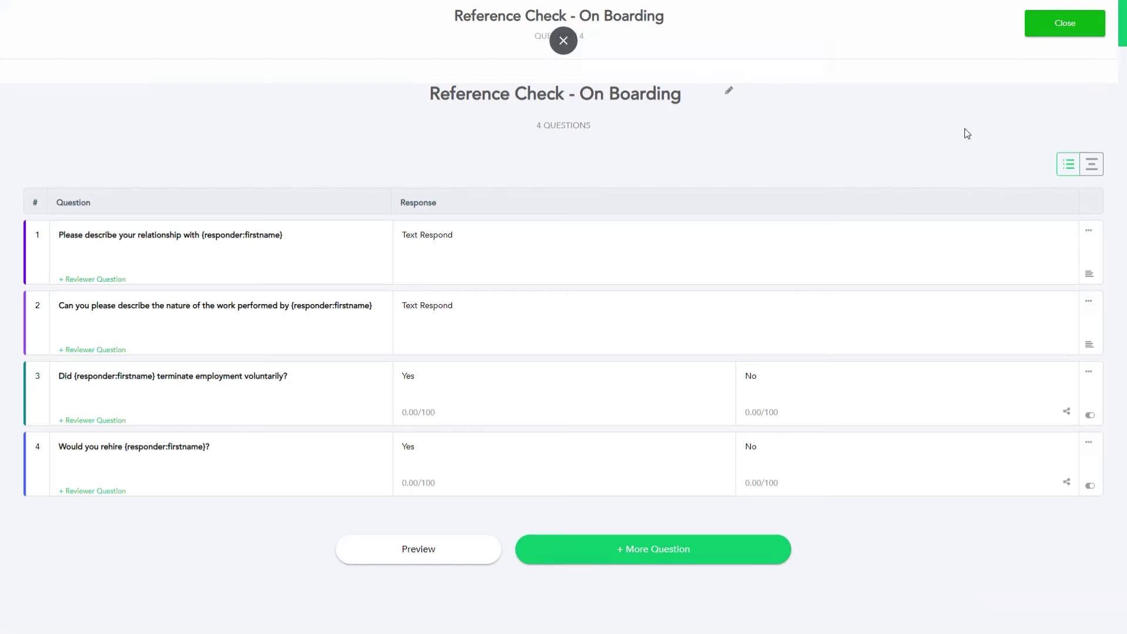
Step: Create a mandatory reference question "How would you rate the overall work performance of {responder:firstname}" with an Options response
click(548, 554)
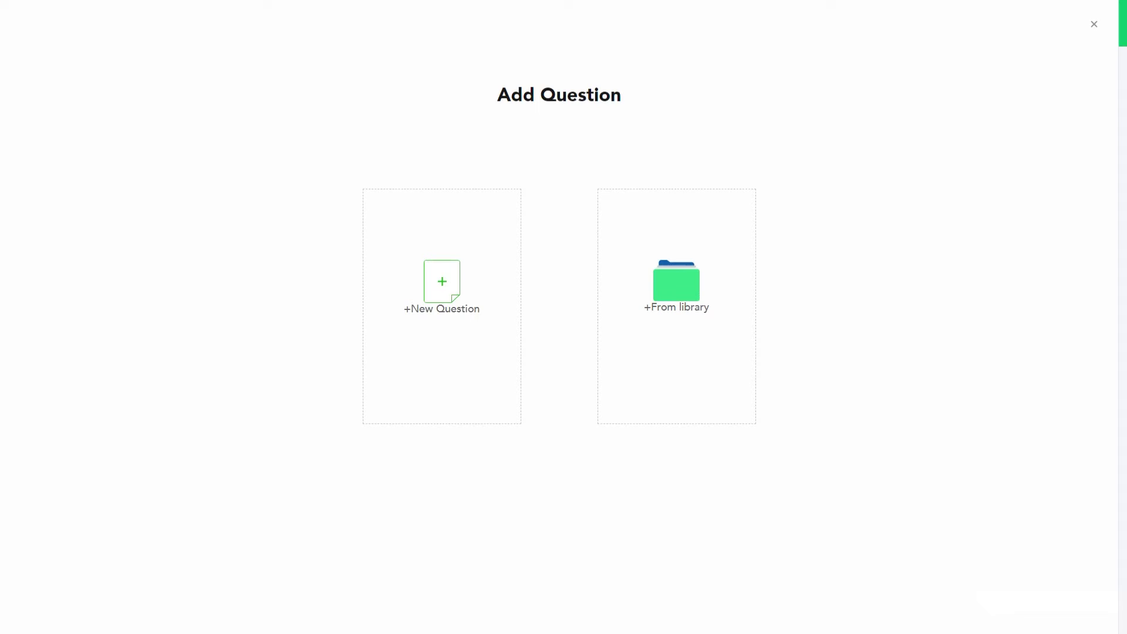
click(433, 297)
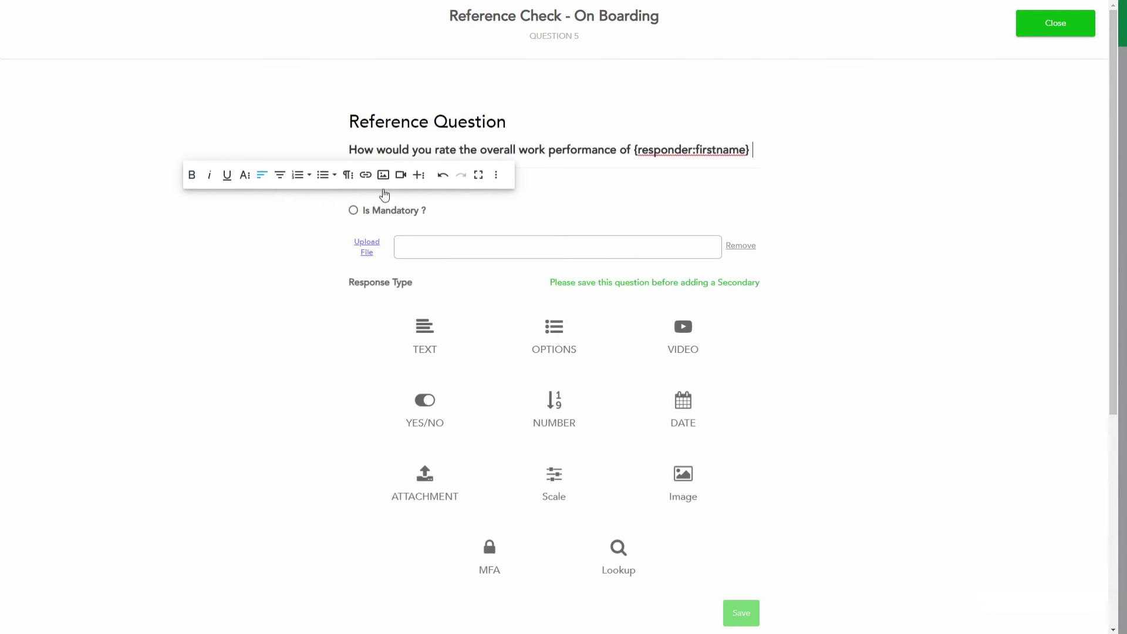
click(352, 210)
click(556, 333)
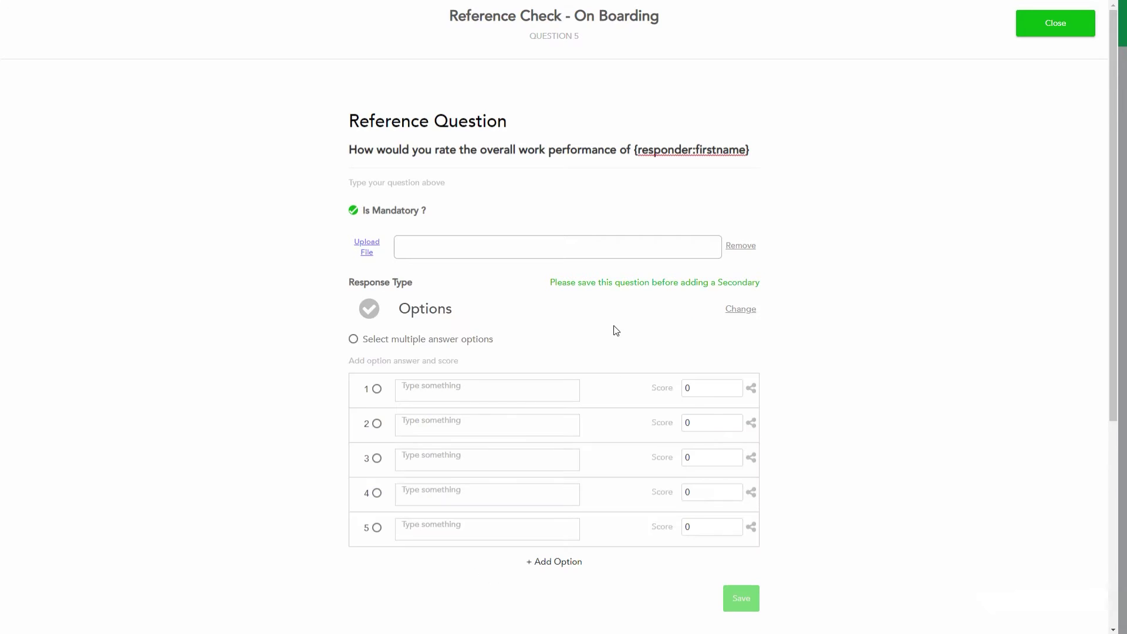
Step: Enter "Poor" in bold as the first answer option of the work performance question
click(459, 385)
text(Poor)
key(shift+Left)
key(shift+Left)
key(shift+Left)
key(shift+Left)
key(ctrl+b)
Step: Enter "Okay" in bold as the second answer option
key(Tab)
key(Tab)
key(Tab)
text(Okay)
key(shift+Left)
key(shift+Left)
key(shift+Left)
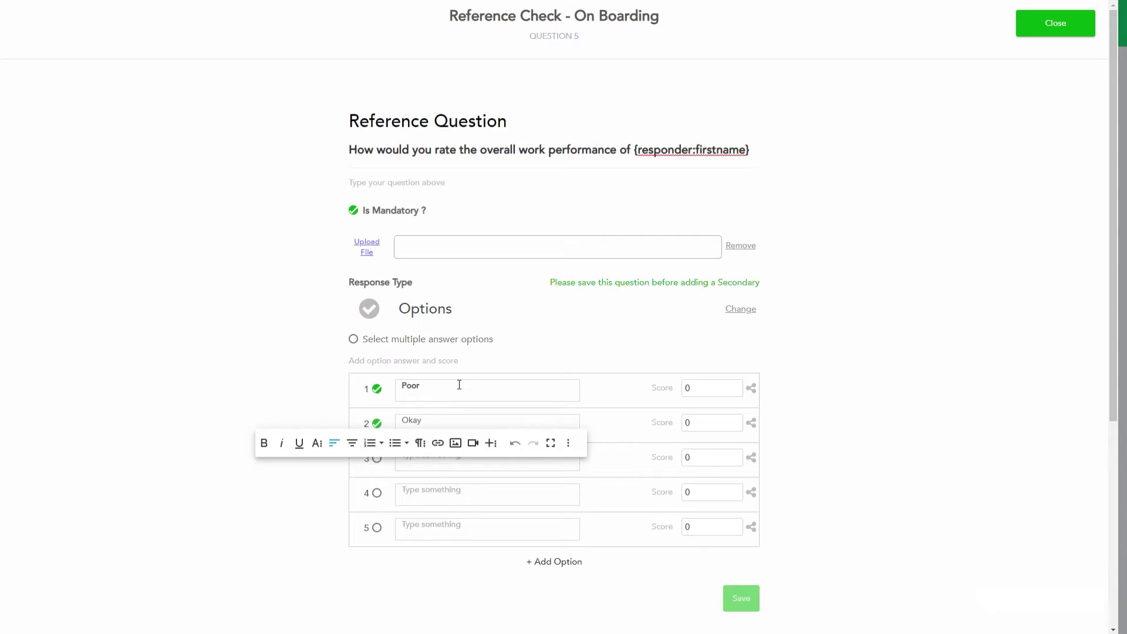
key(shift+Left)
key(ctrl+b)
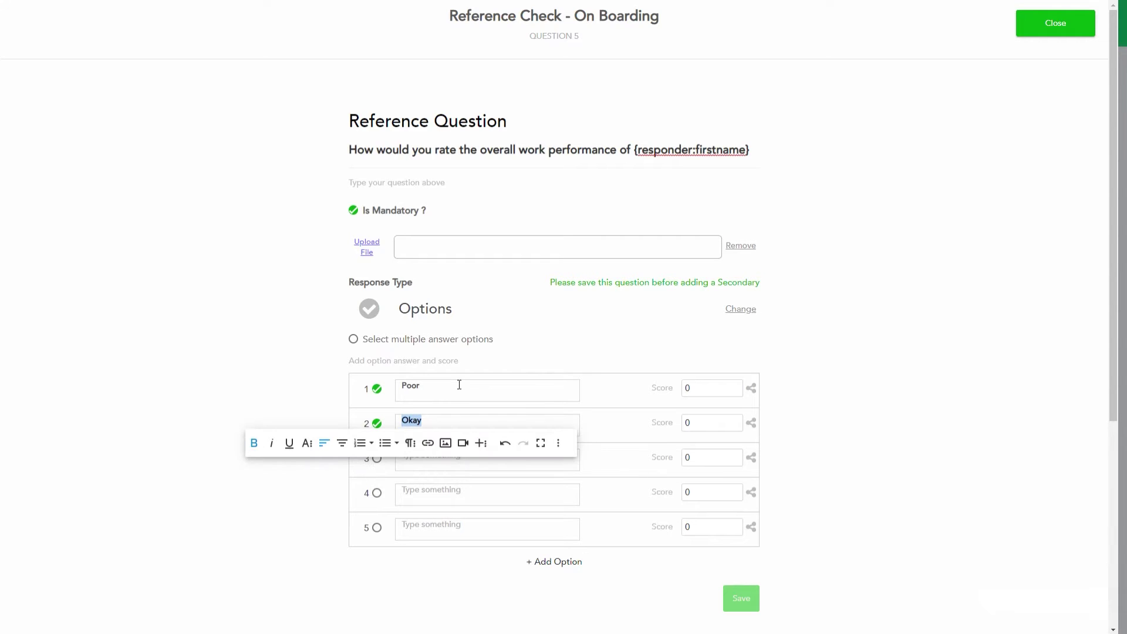
Step: Enter "Met Expectations" in bold as the third answer option
key(Tab)
key(Tab)
key(Tab)
text(Me)
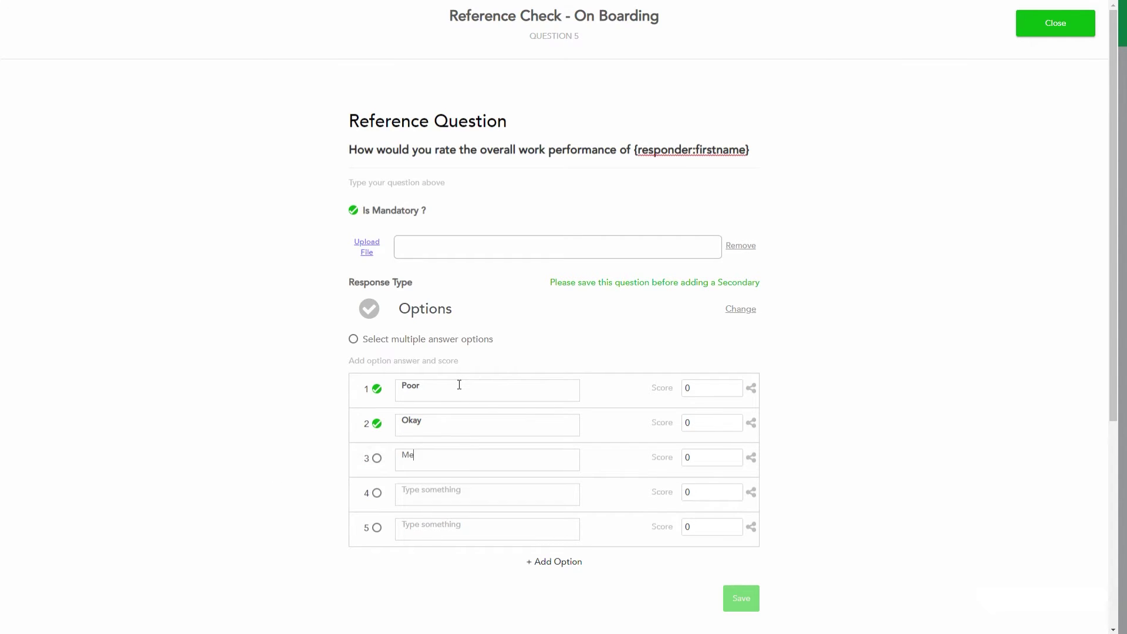
text(t Expectations)
key(shift+Home)
key(ctrl+b)
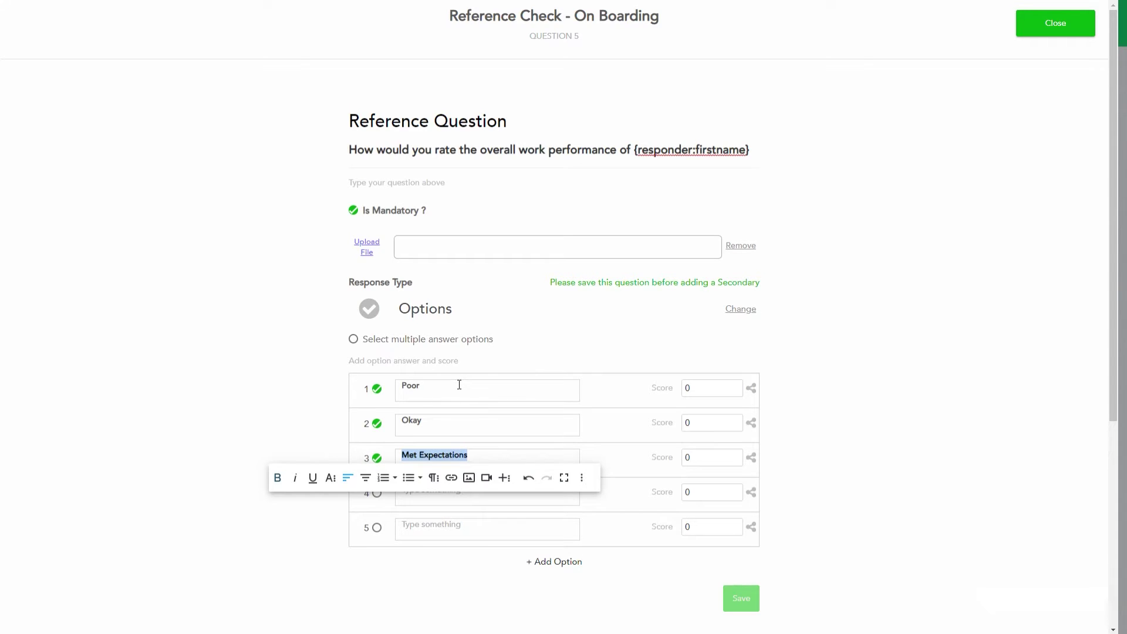
Step: Enter "Very Good" in bold as the fourth answer option
key(Tab)
key(Tab)
key(Tab)
text(VB)
key(BackSpace)
text(e)
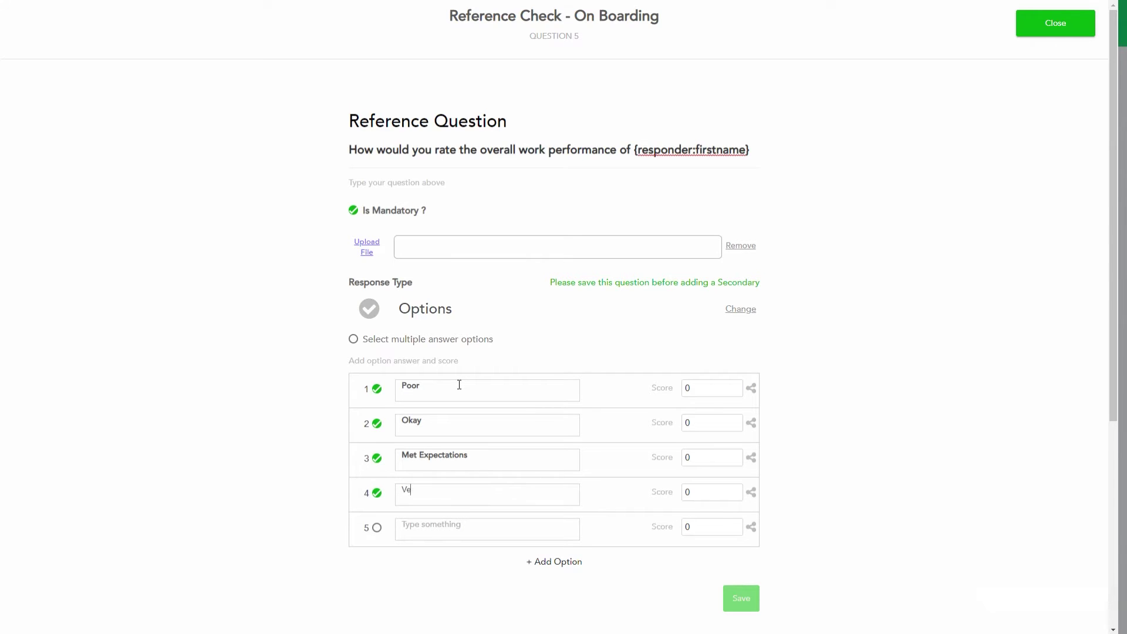
text(ry Good)
key(shift+Left)
key(shift+Left)
key(shift+Left)
key(shift+Left)
key(shift+Left)
key(shift+Left)
key(shift+Left)
key(shift+Left)
key(shift+Left)
Step: Enter "Exemplary" in bold as the fifth answer option, save the question and return to the question list
key(Tab)
key(Tab)
text(Exemplary)
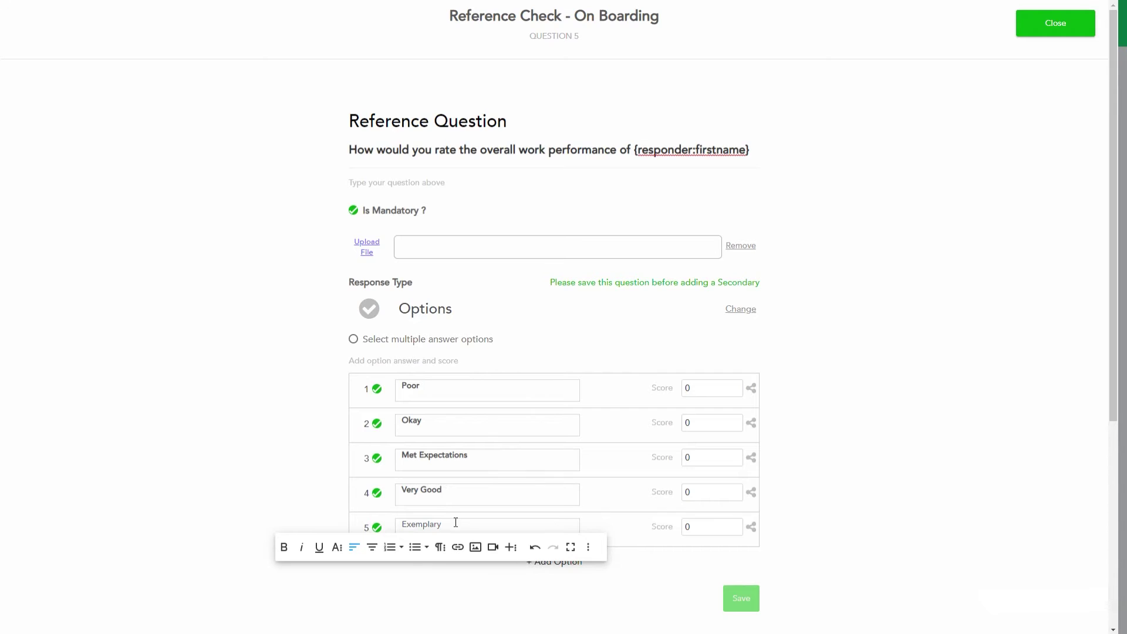
drag(456, 523, 360, 513)
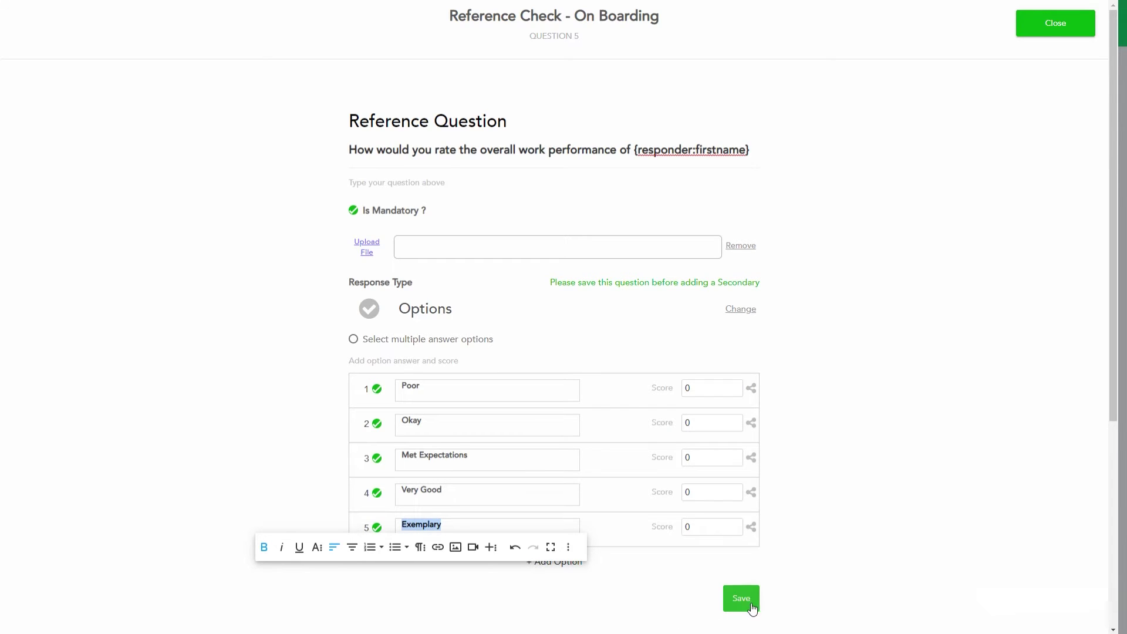
click(746, 600)
click(1042, 26)
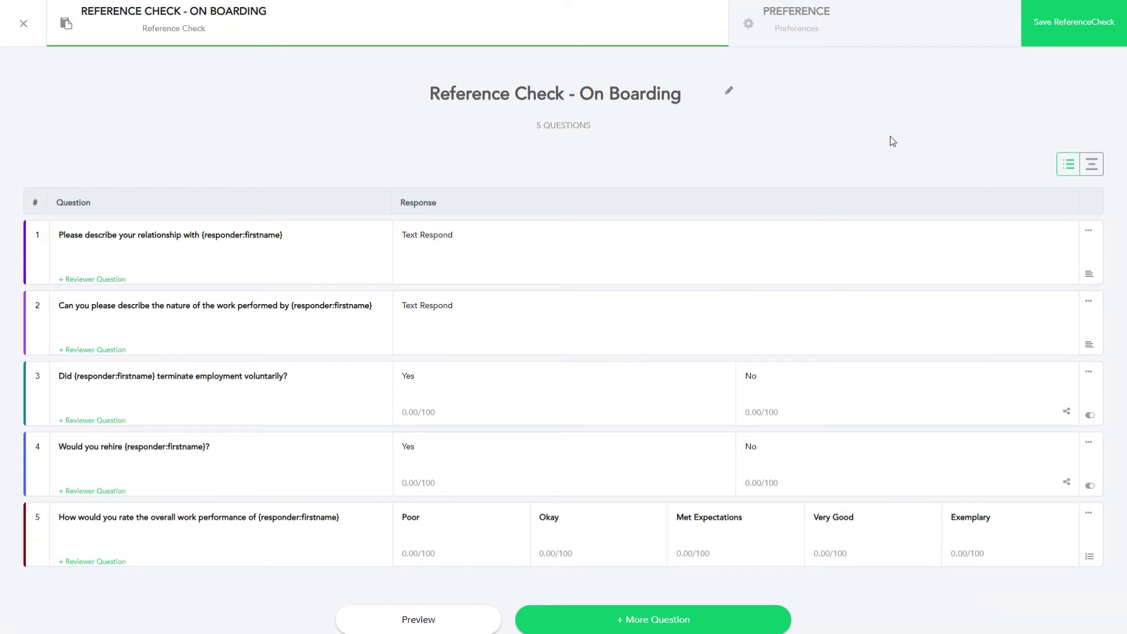
Step: Compare the detailed table layout of the questions with the simple reorderable list, ending on the simple list
click(1094, 167)
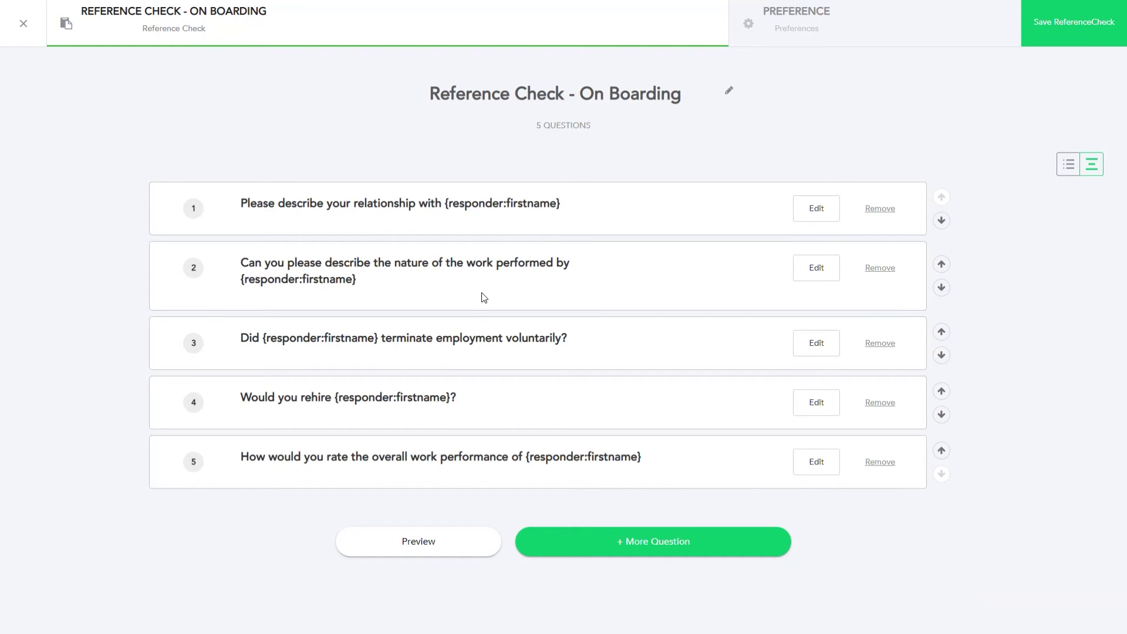
click(1068, 167)
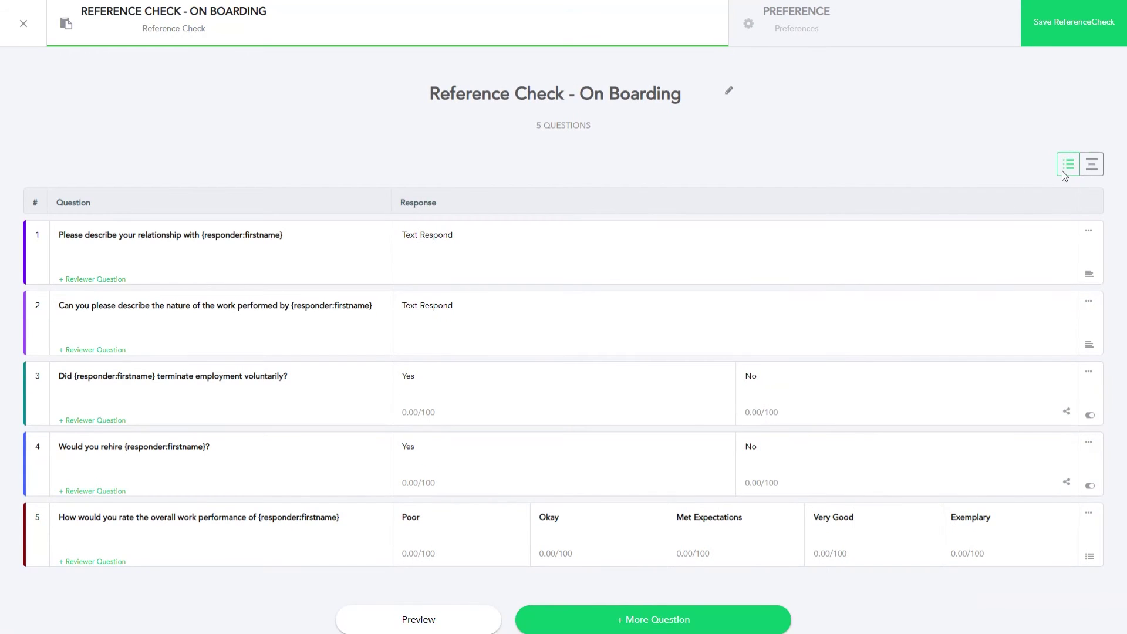
click(1087, 165)
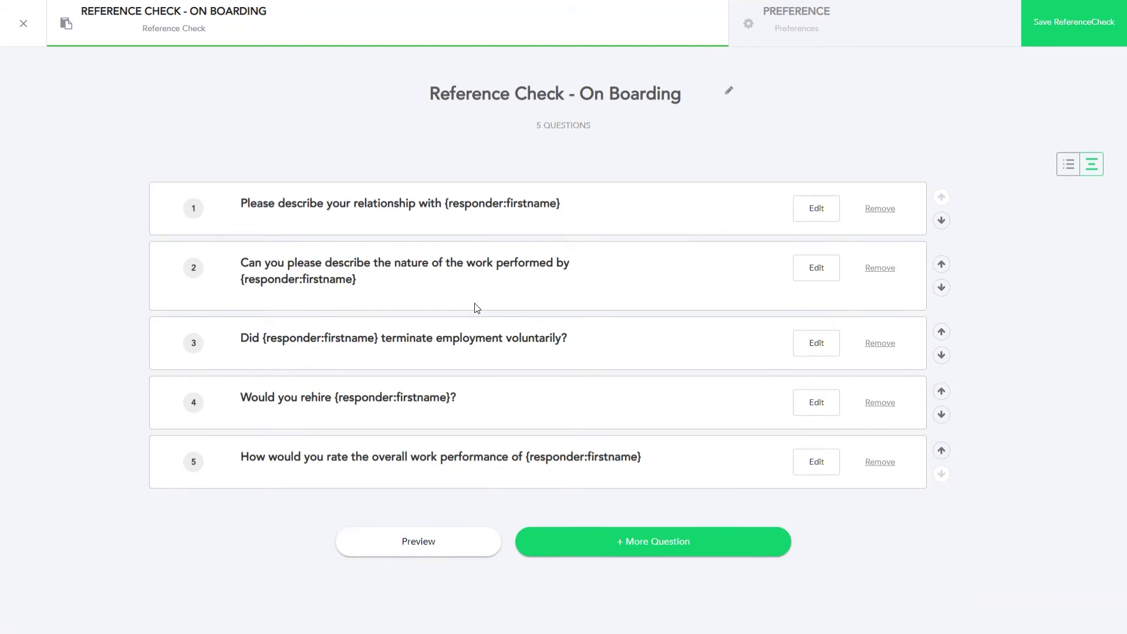
Step: View the template's preferences, and return to the question list
click(824, 22)
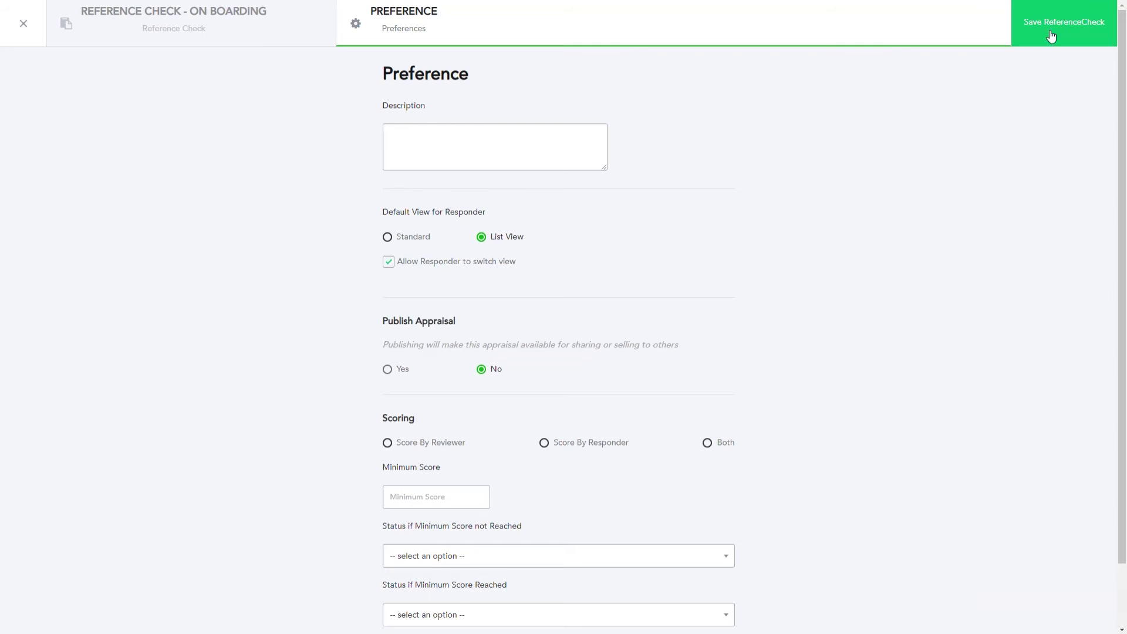
drag(1055, 27, 113, 125)
click(181, 32)
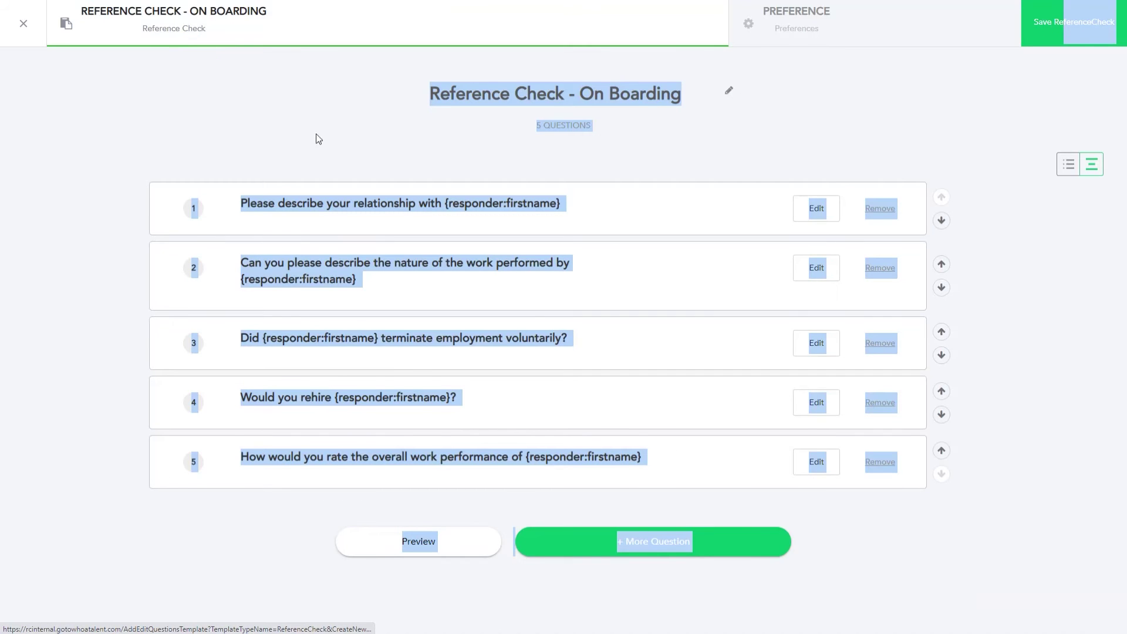
click(227, 526)
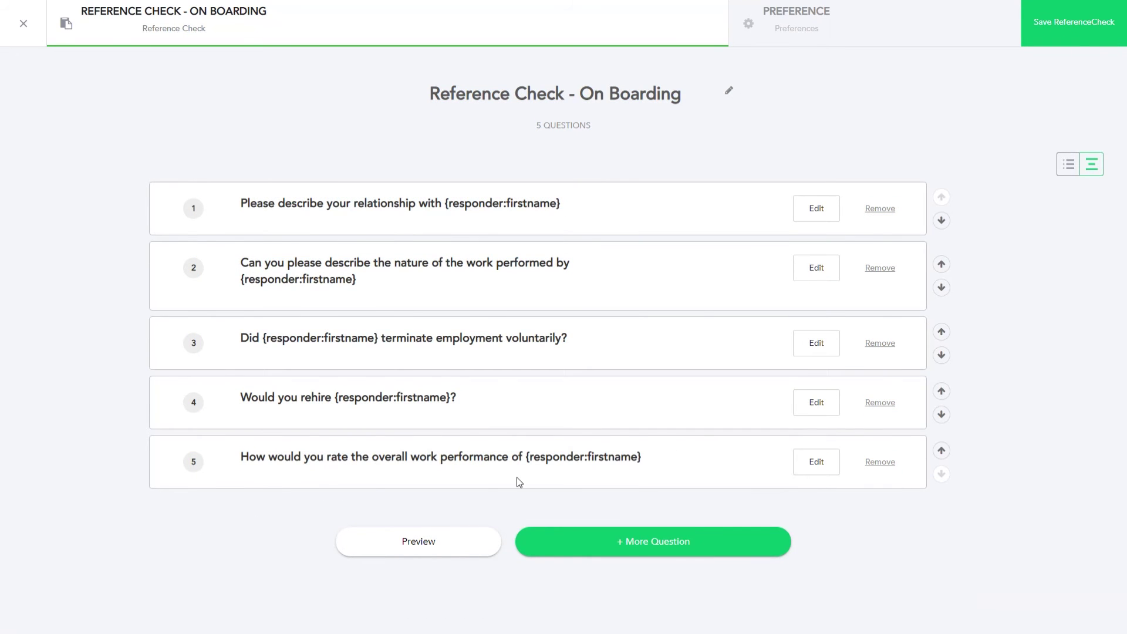
Step: Reopen the work performance question for editing and add the bold reviewer question "Please select one of the following options."
mouse_move(257, 442)
click(817, 463)
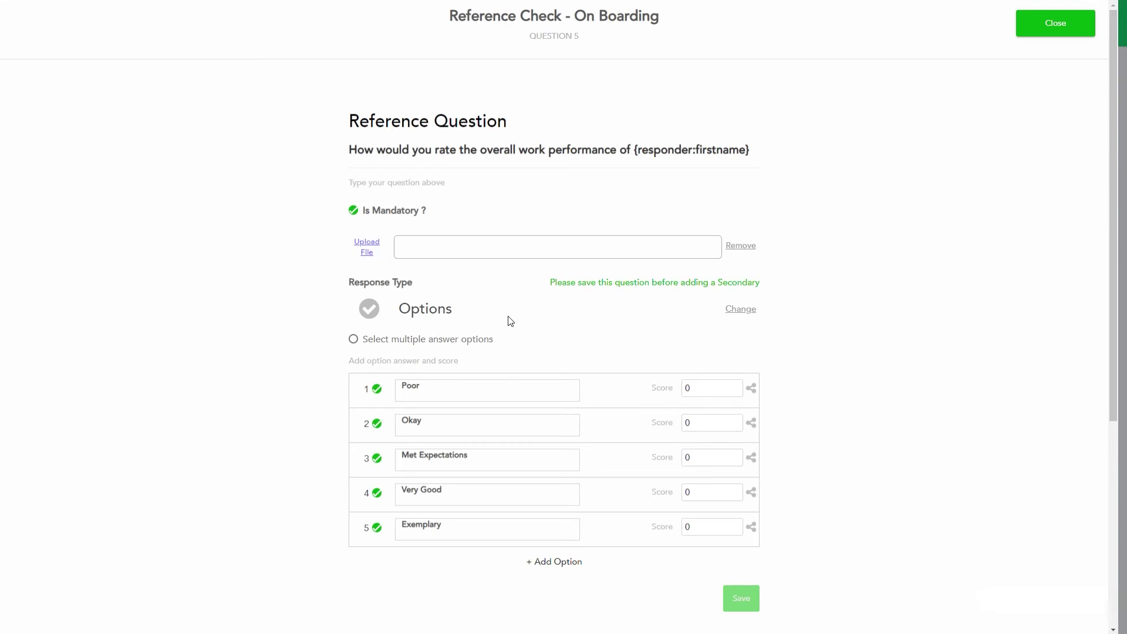
scroll(625, 519, down, 5)
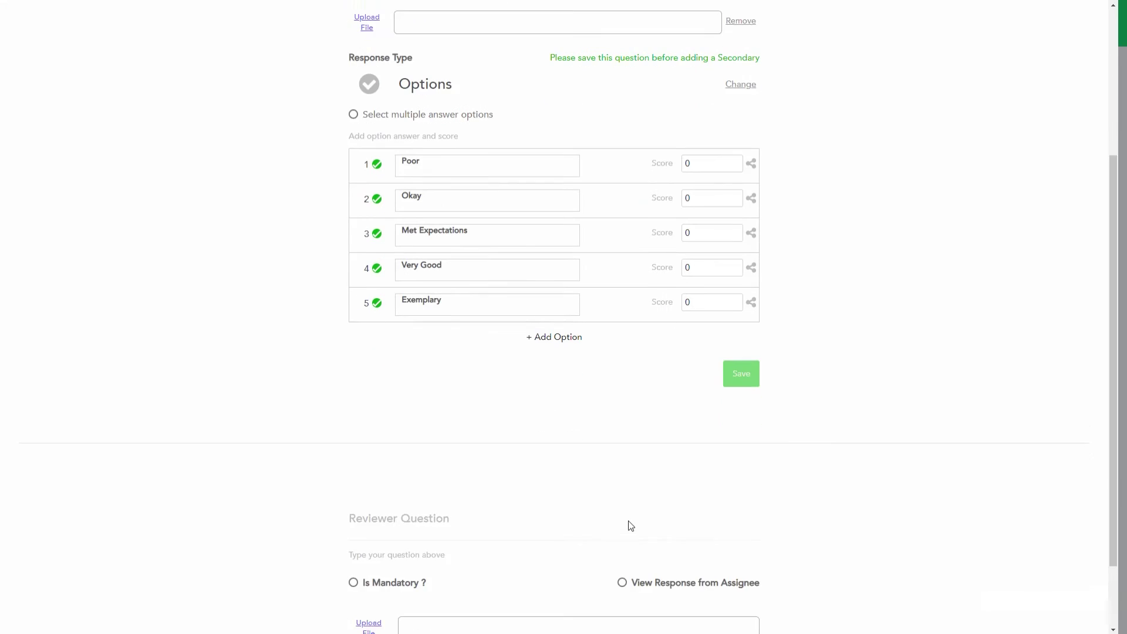
click(383, 430)
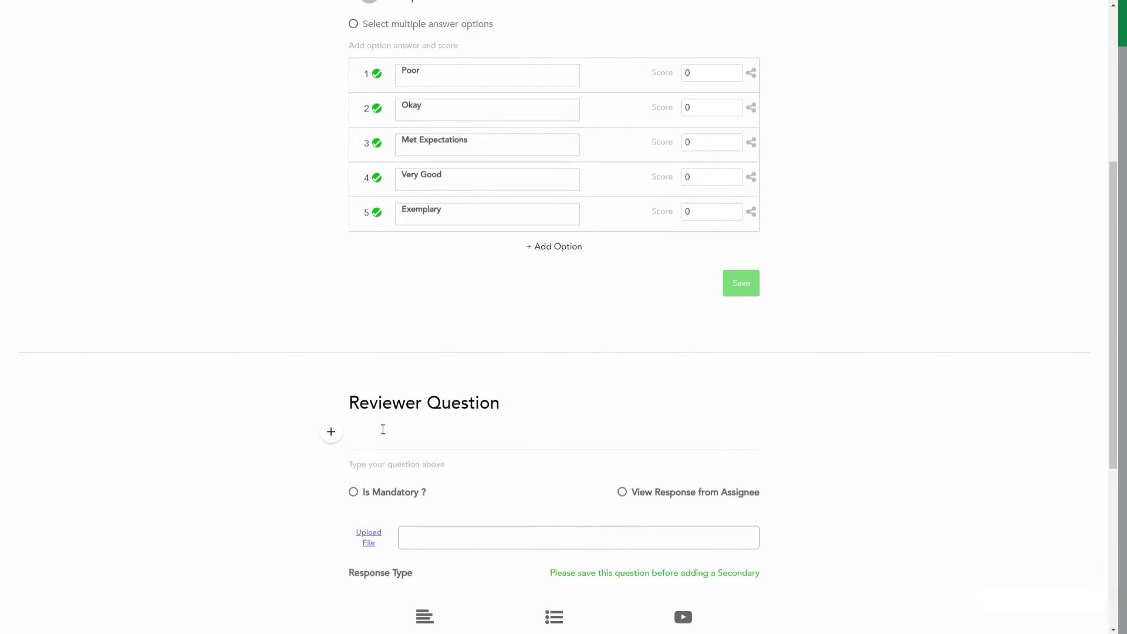
text(Please select one of the)
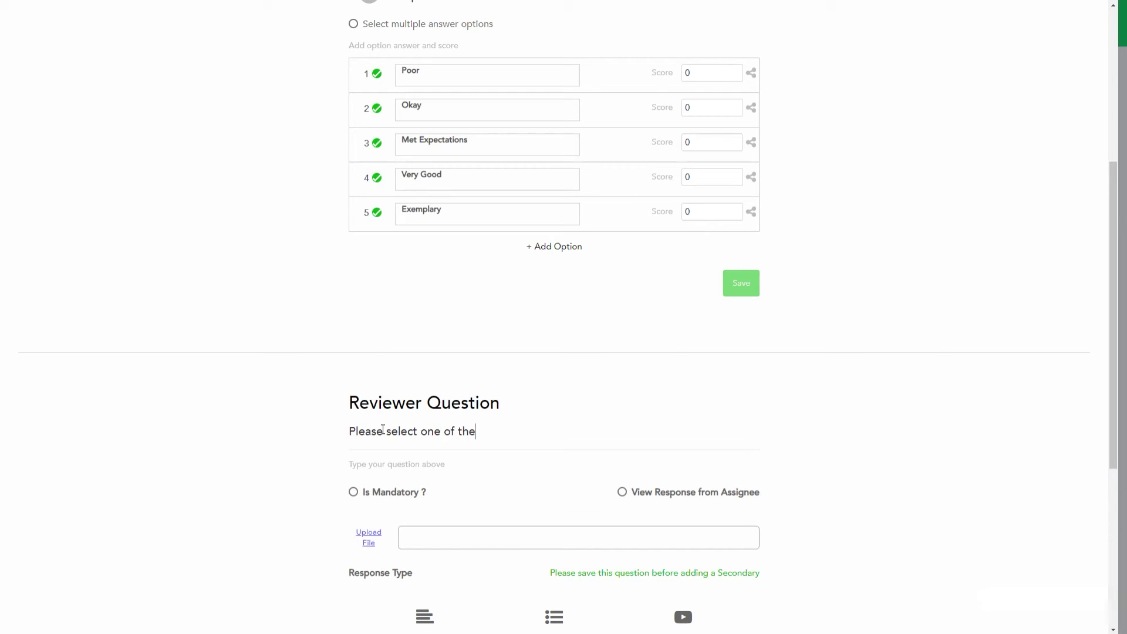
text( following options.)
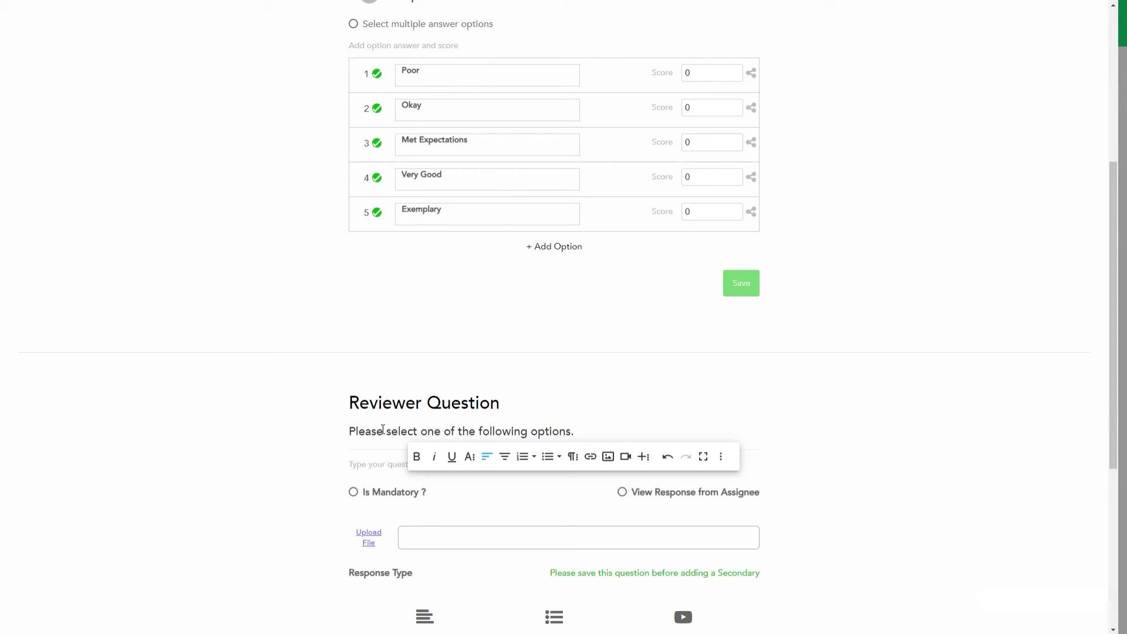
triple_click(383, 430)
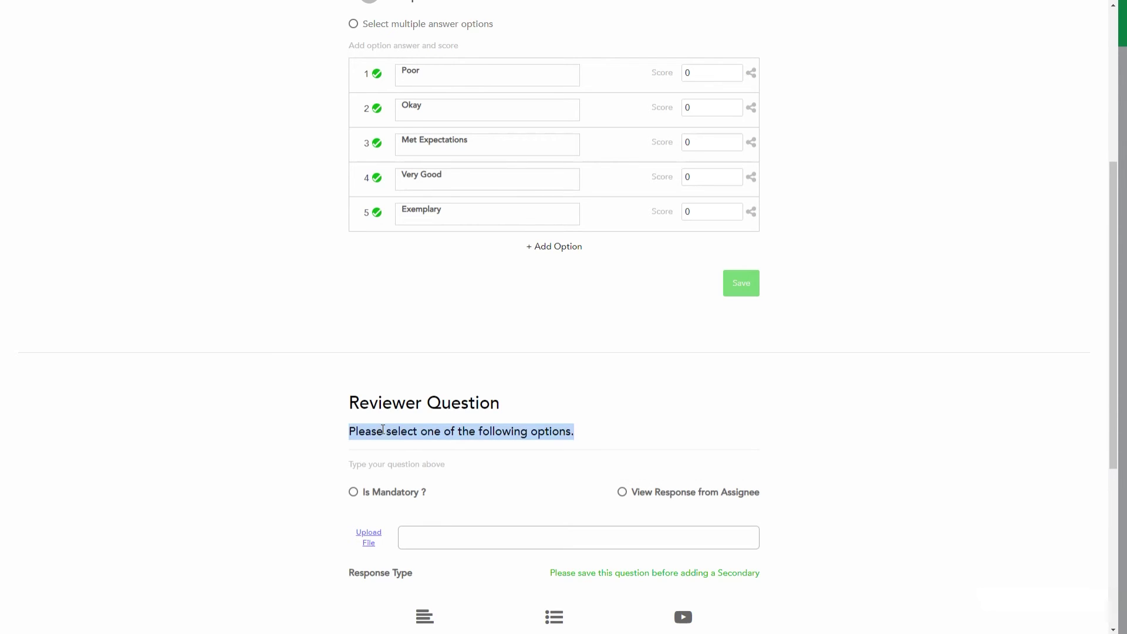
click(304, 457)
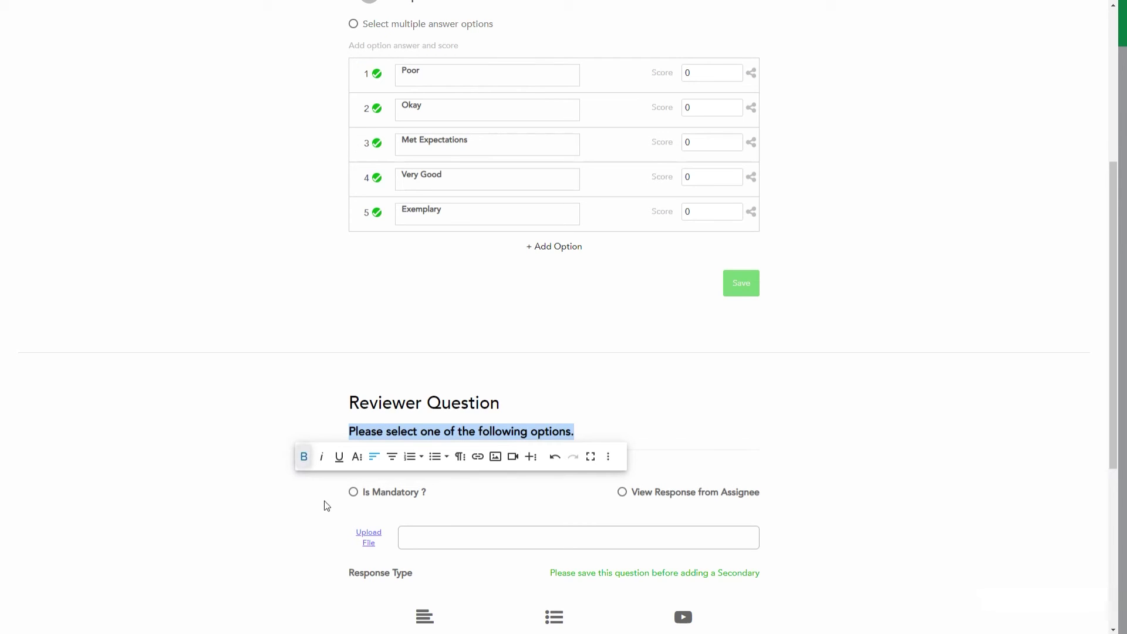
Step: Make the reviewer question mandatory and give it an Options response
click(353, 494)
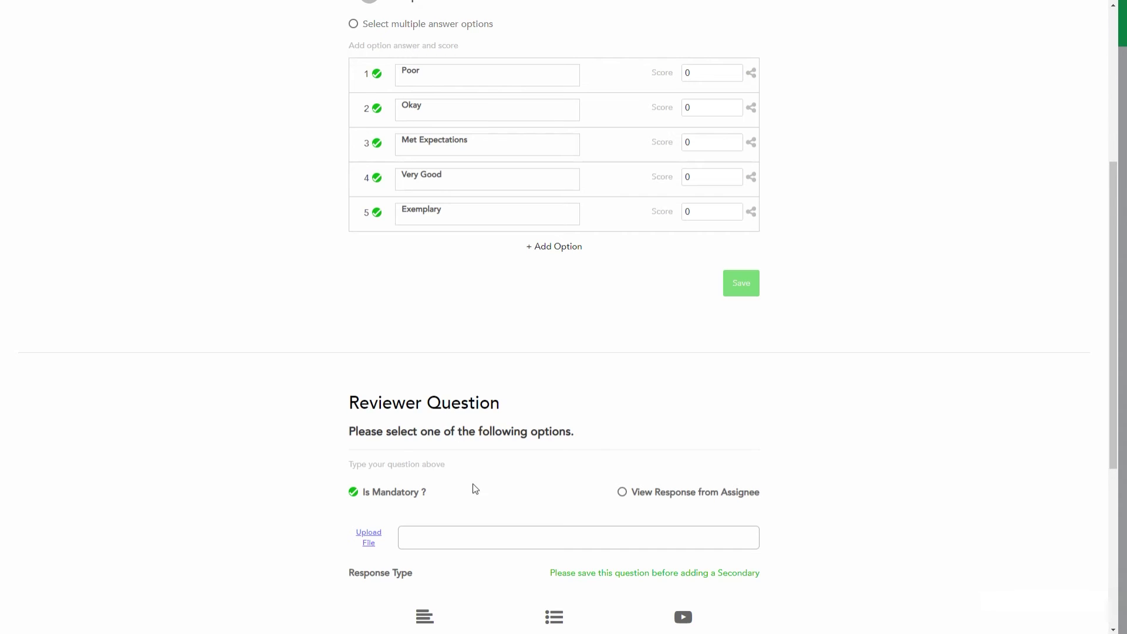
scroll(496, 473, down, 3)
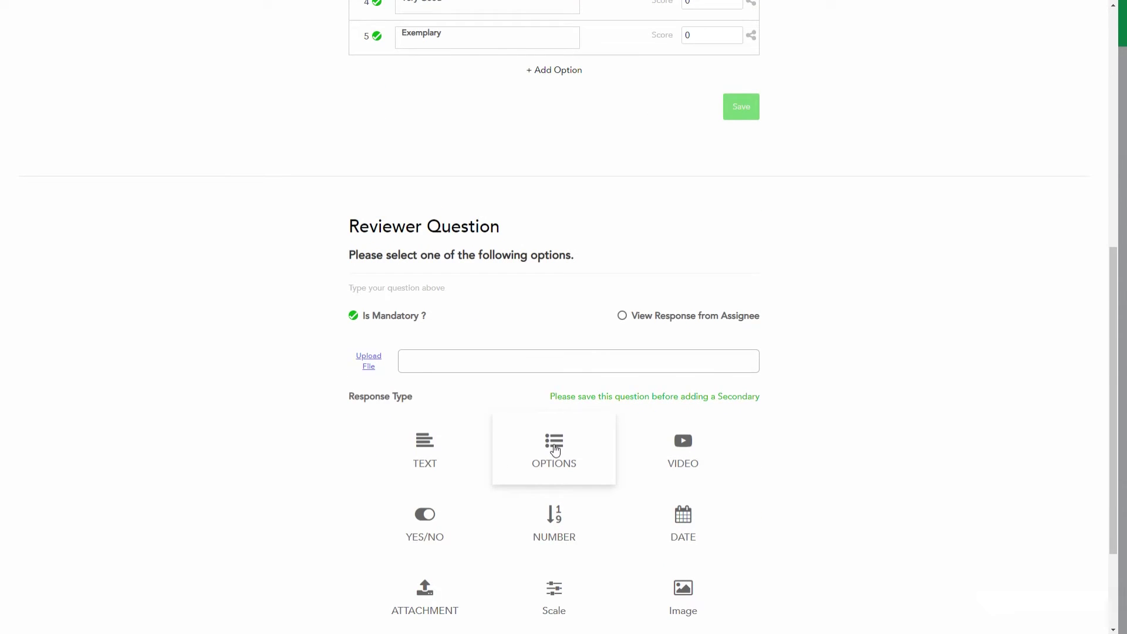
click(555, 450)
click(643, 157)
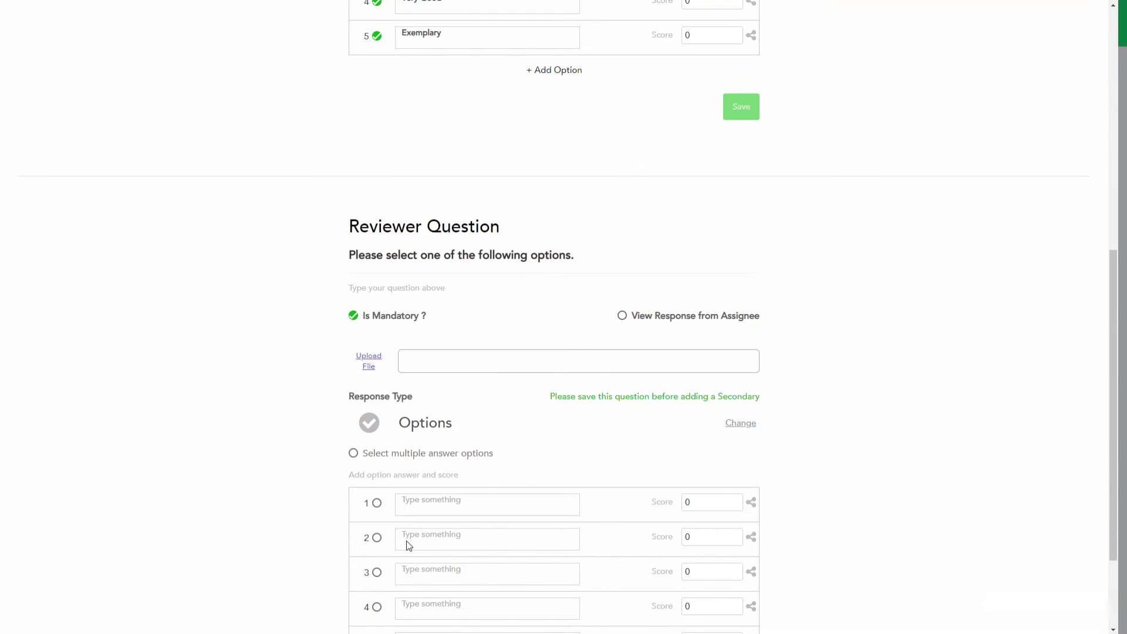
Step: Enter "Unsuccessful" and "Move to Induction" in bold as the reviewer question's first two answer options
click(419, 502)
text(Unsuccess)
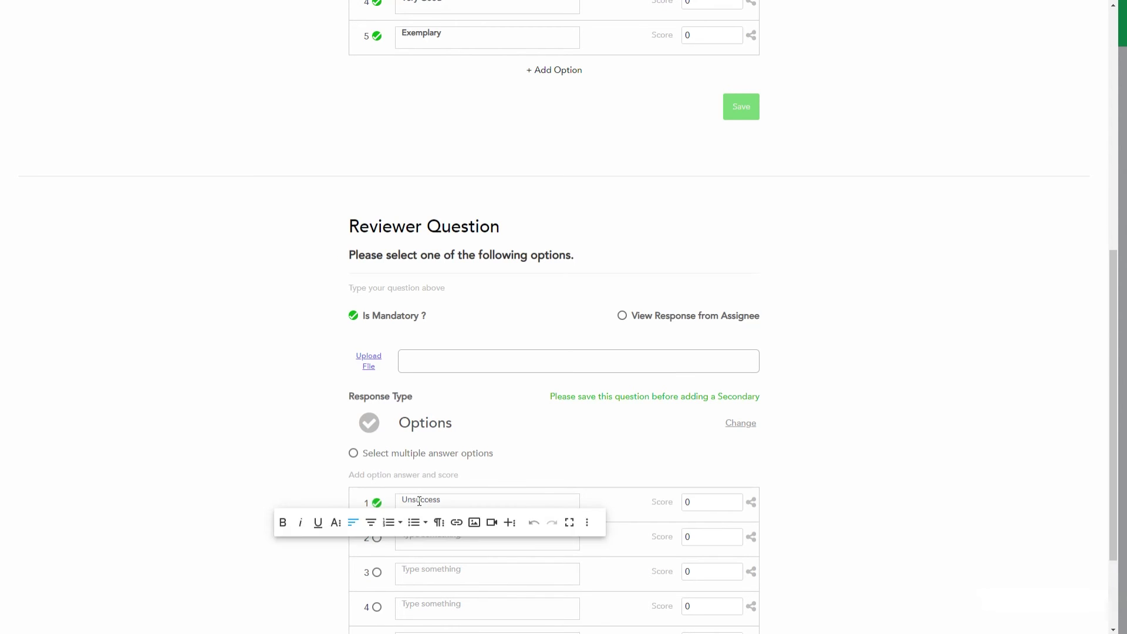
text(ful)
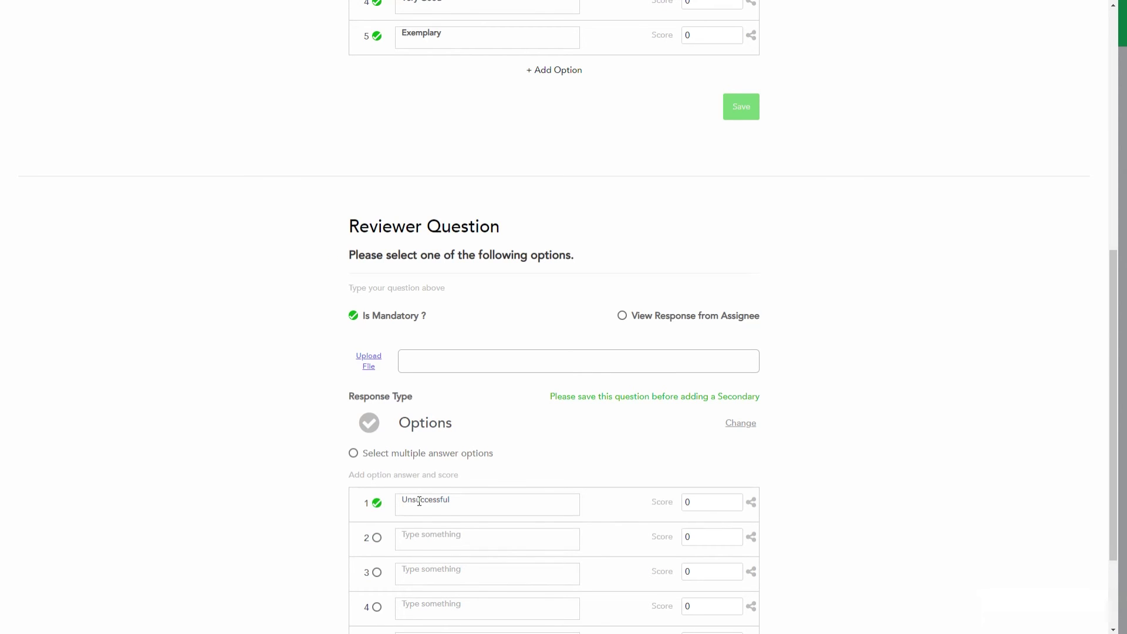
click(426, 535)
text(Move to Induction)
key(ctrl+a)
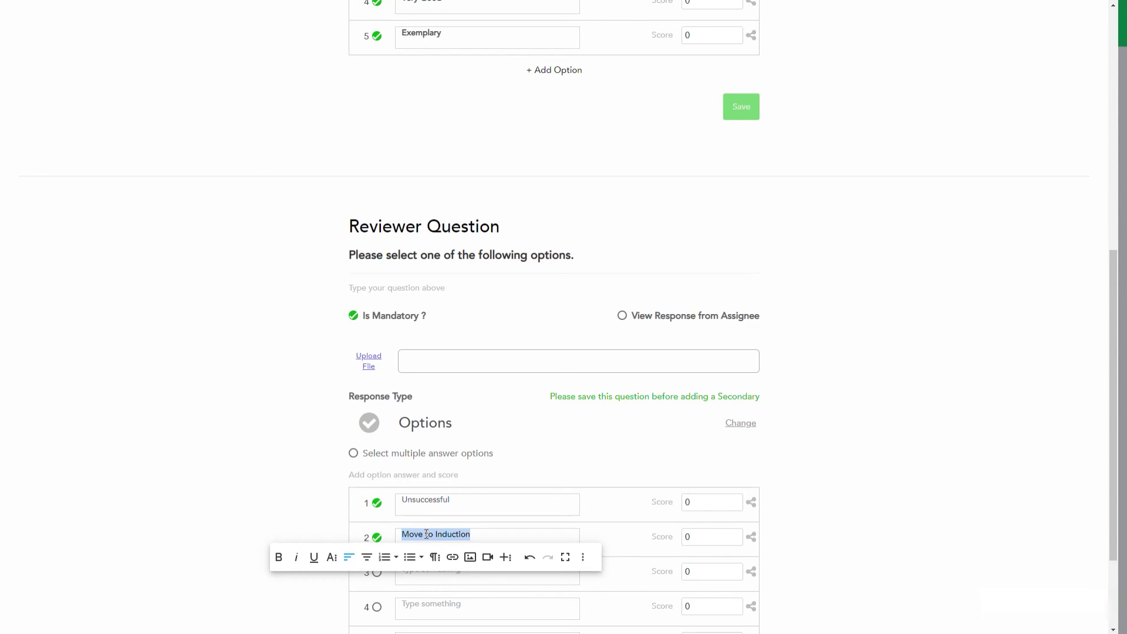
drag(471, 499, 360, 493)
click(269, 522)
scroll(710, 486, down, 3)
click(733, 587)
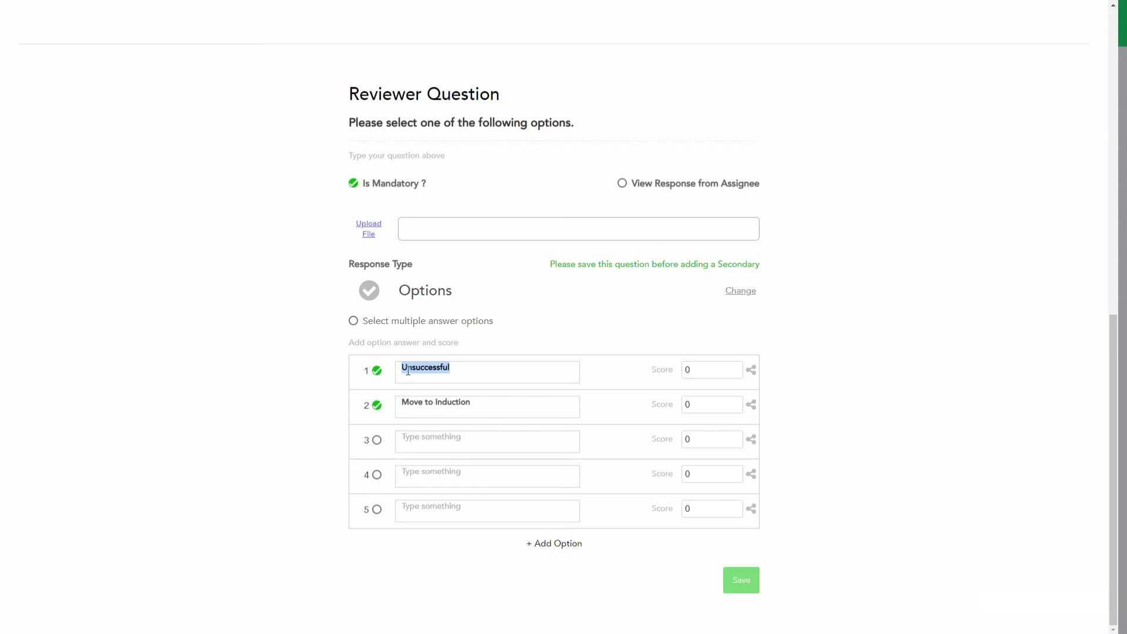
Step: Set the reviewer question's Unsuccessful option to move the candidate to the status Unsuccessful when answered
click(750, 373)
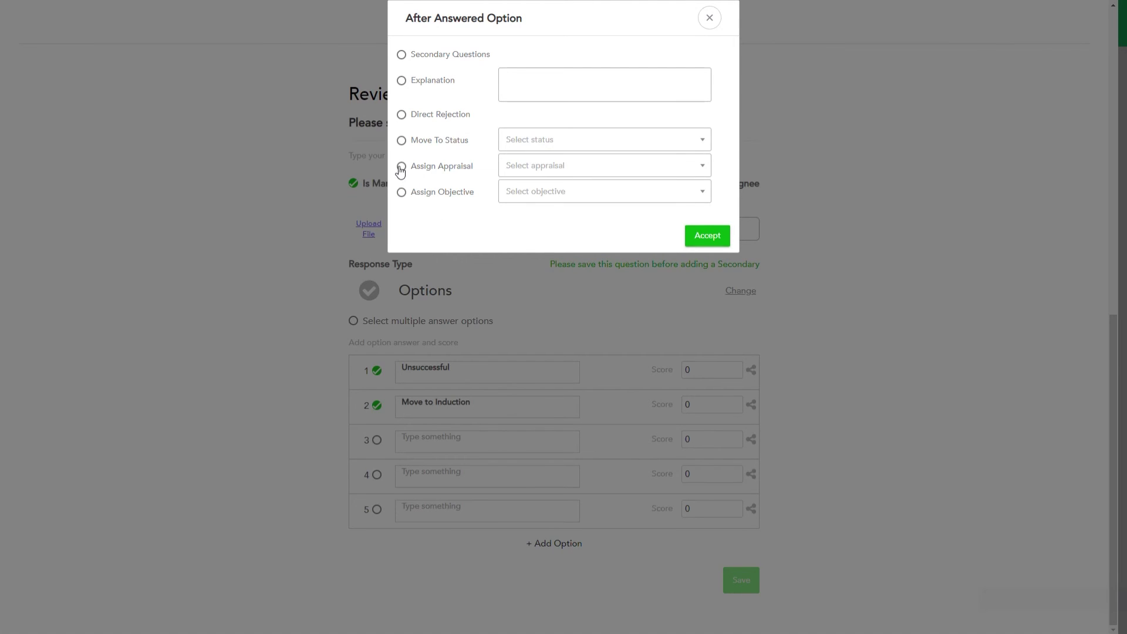
click(400, 141)
click(579, 143)
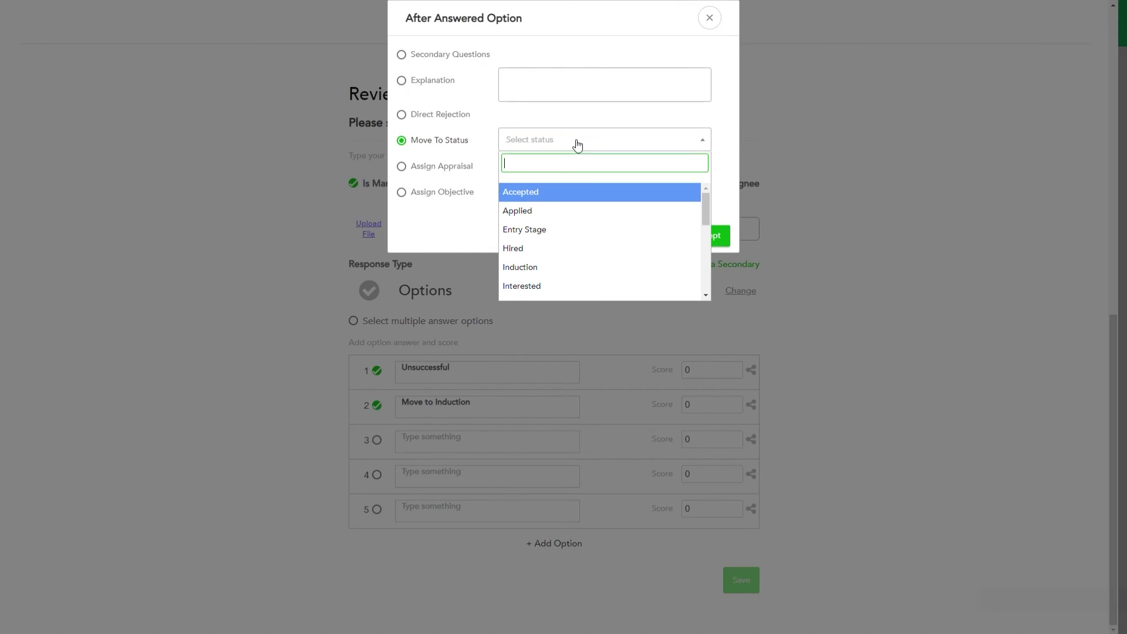
scroll(599, 249, down, 5)
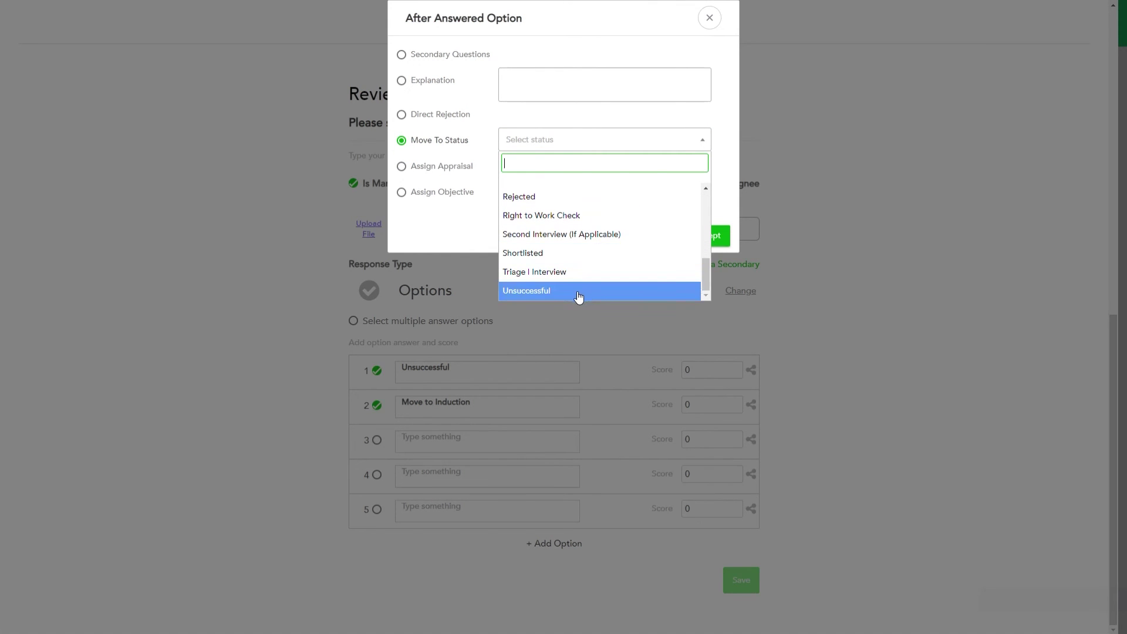
click(578, 293)
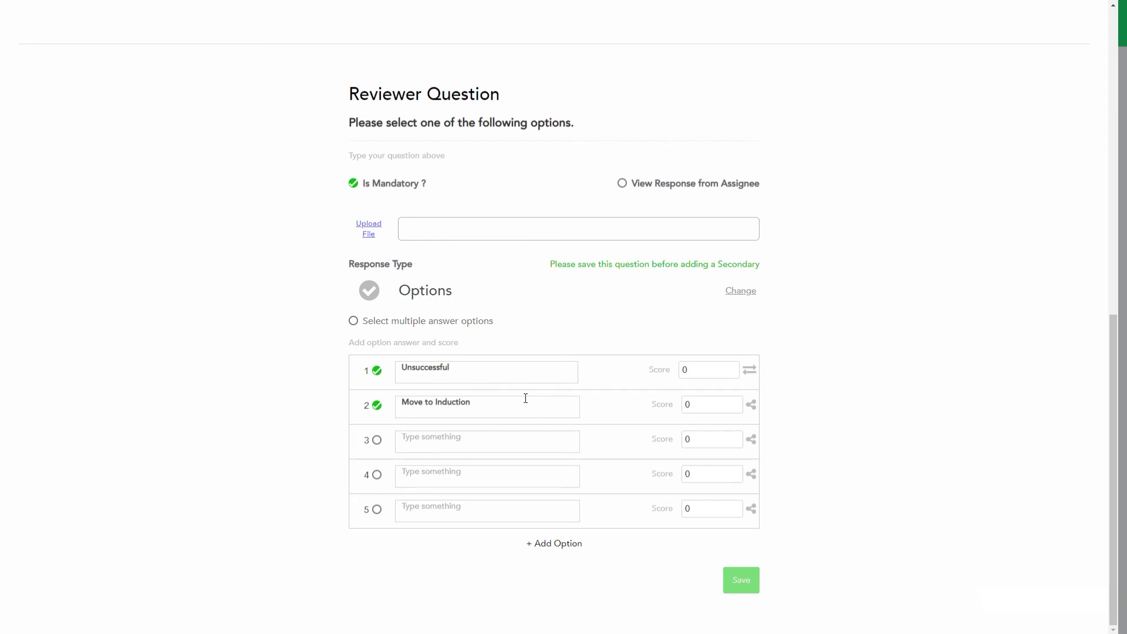
Step: Set the reviewer question's Move to Induction option to move the candidate to the status Induction when answered
click(751, 406)
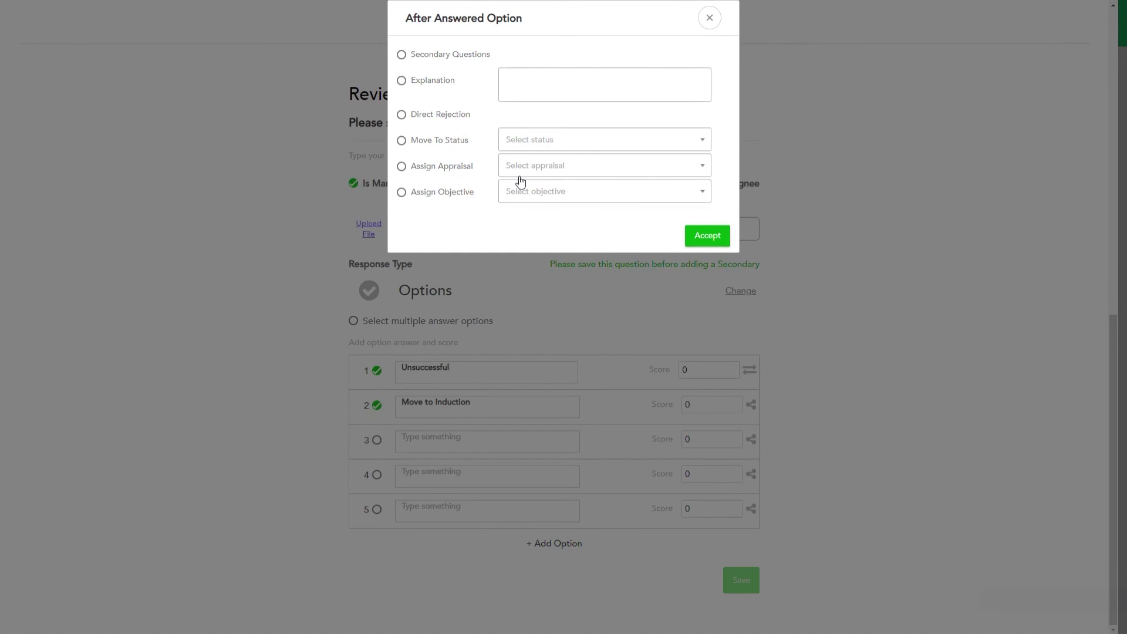
click(403, 141)
click(546, 141)
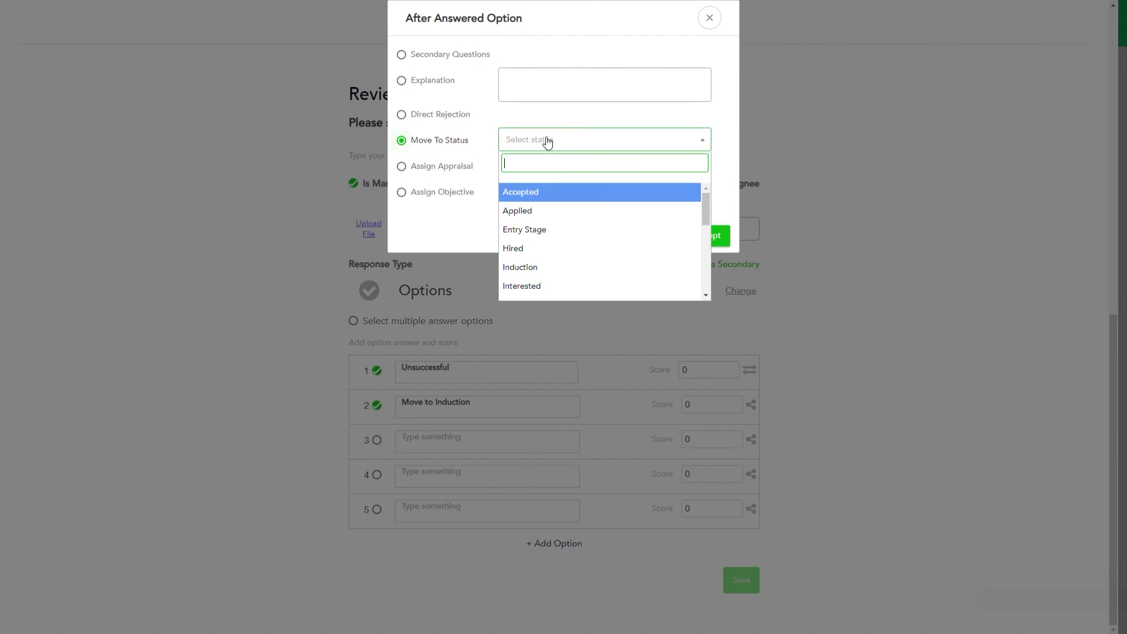
click(578, 267)
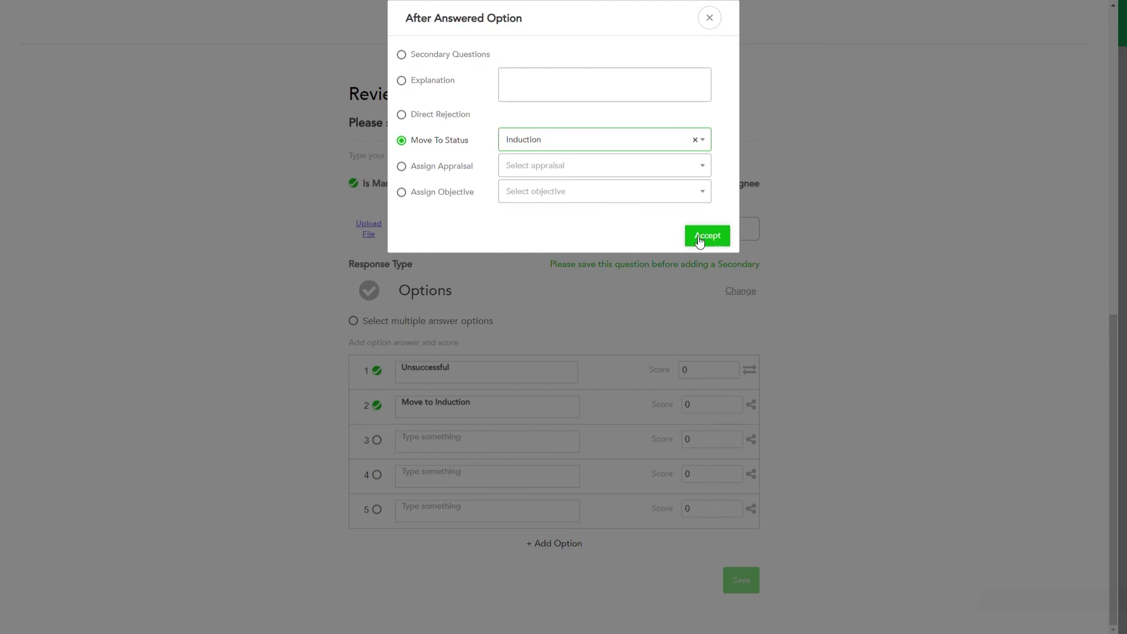
click(709, 235)
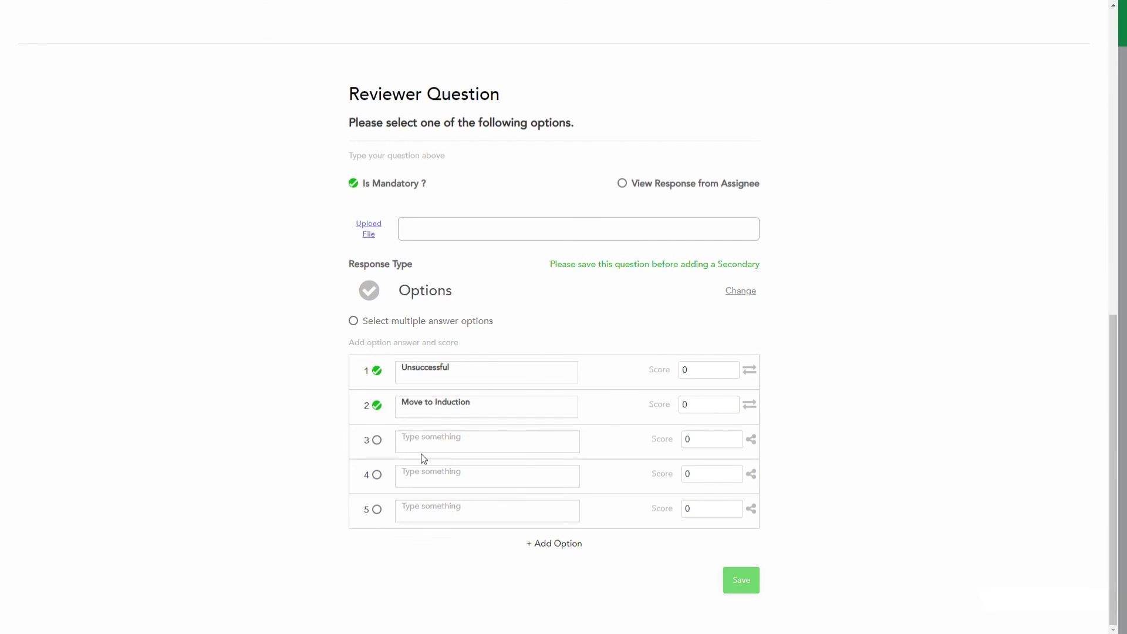
Step: Save the reviewer question, close the question editor, and save the whole reference check template
click(734, 584)
scroll(1050, 177, up, 15)
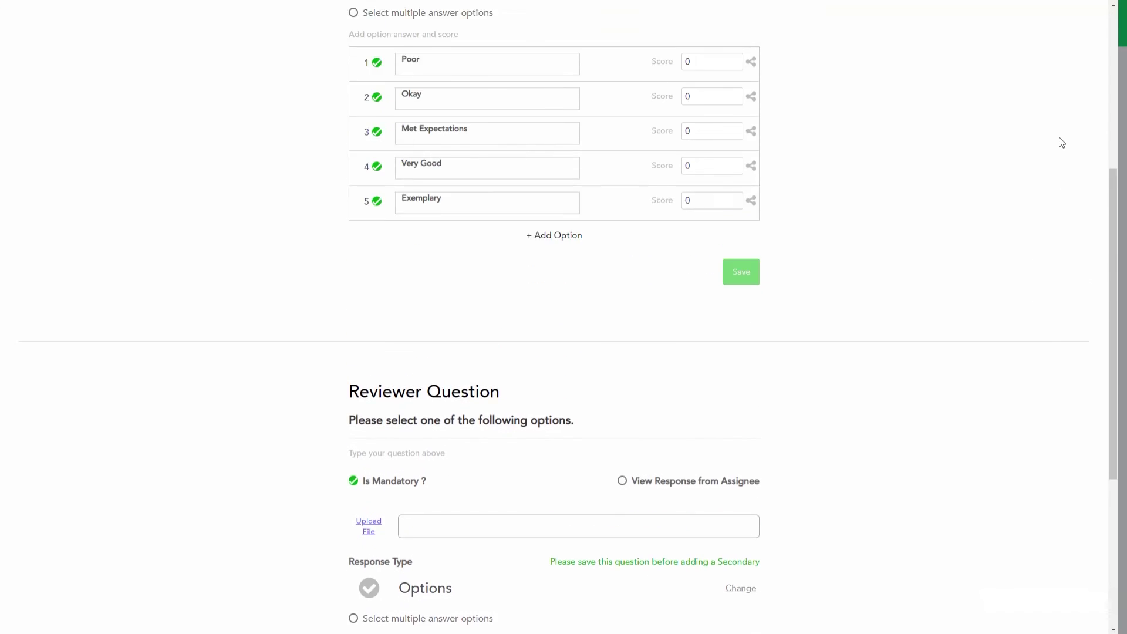
click(1041, 32)
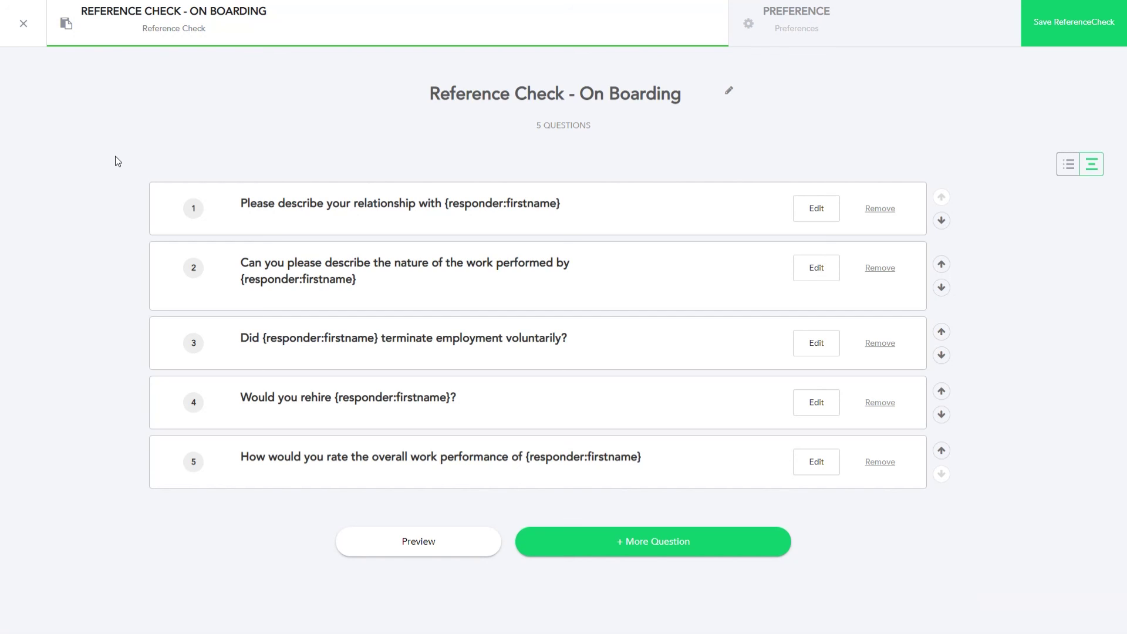
click(1080, 20)
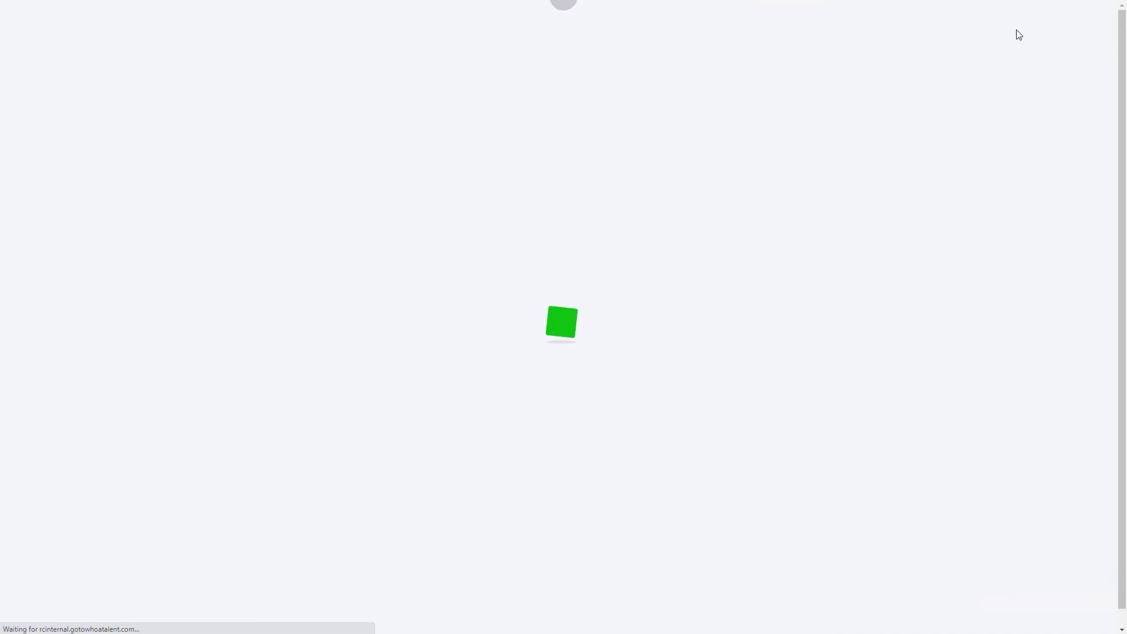